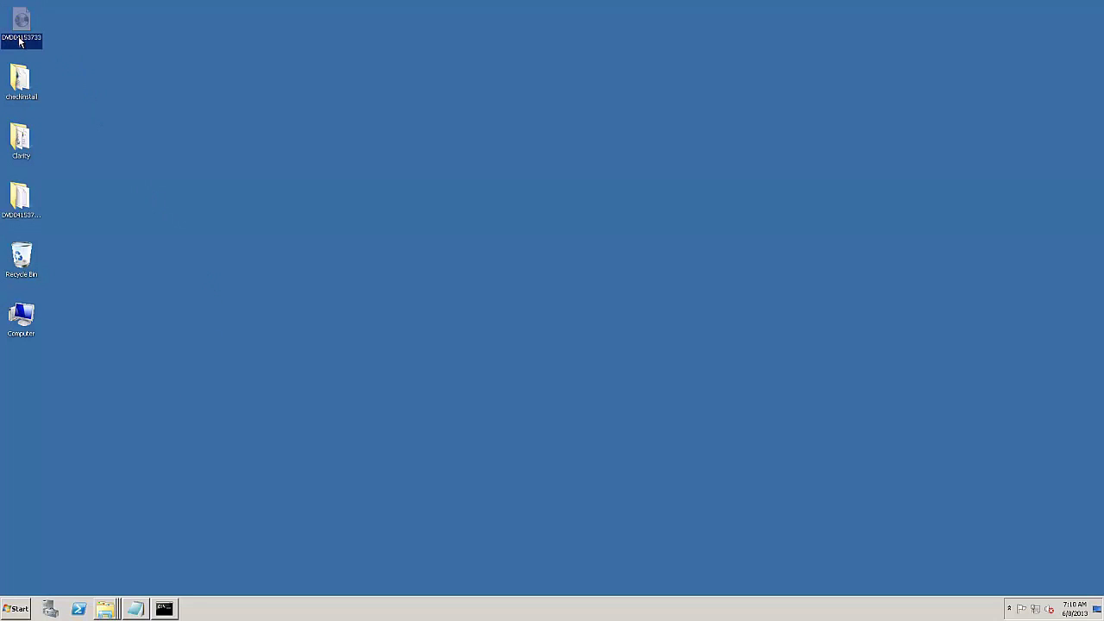
# - Open the DVD04153733M folder, inspect the install archive's details, then close it
pyautogui.click(173, 407)
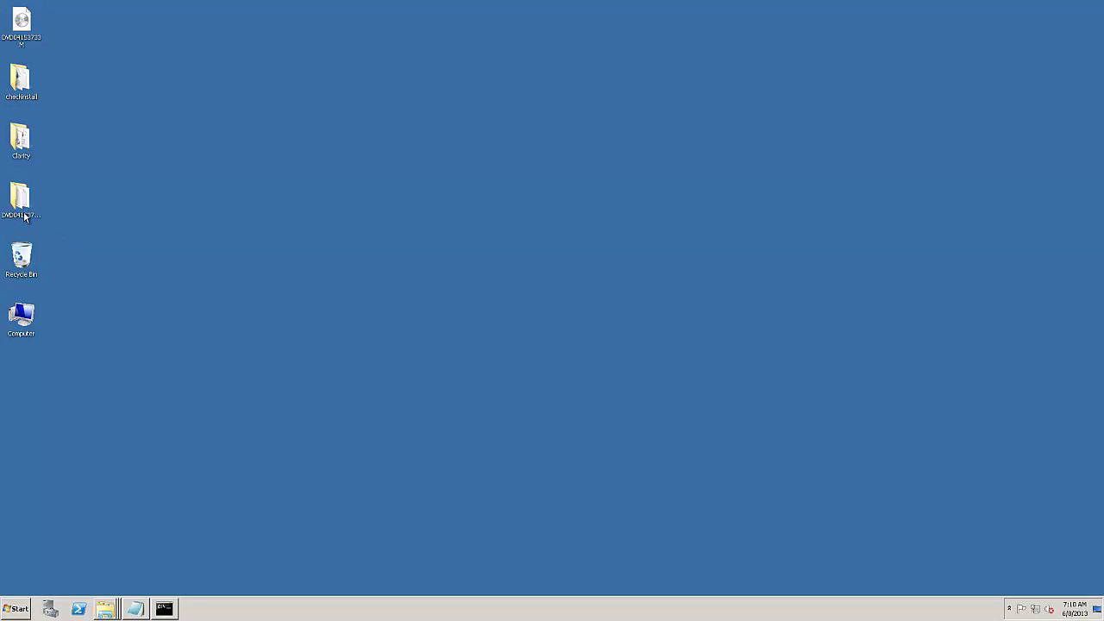
pyautogui.doubleClick(24, 216)
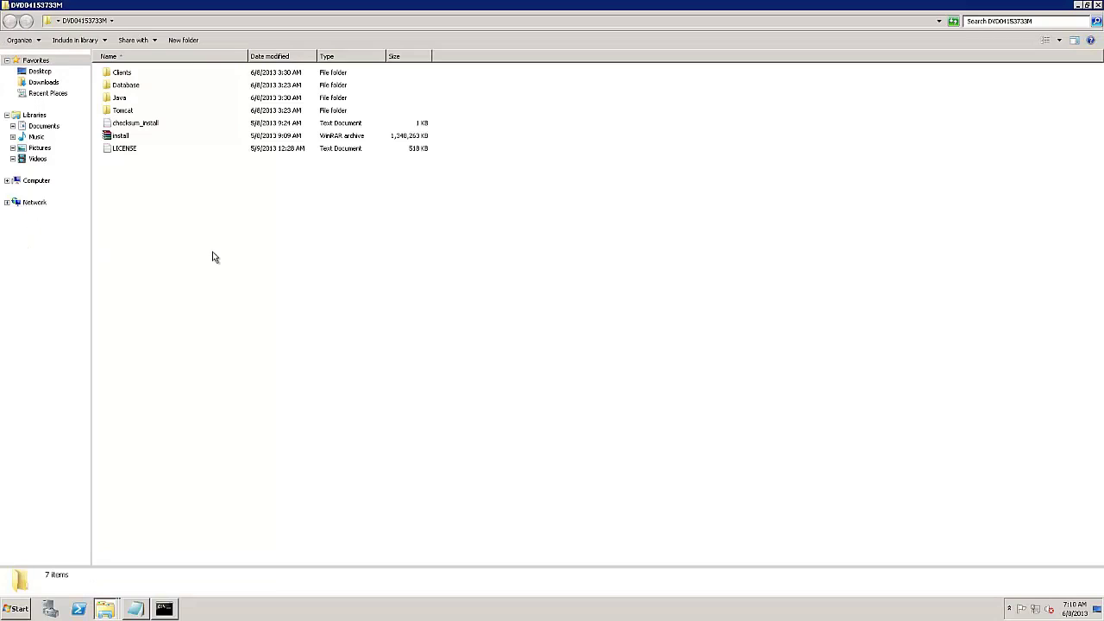
pyautogui.click(114, 140)
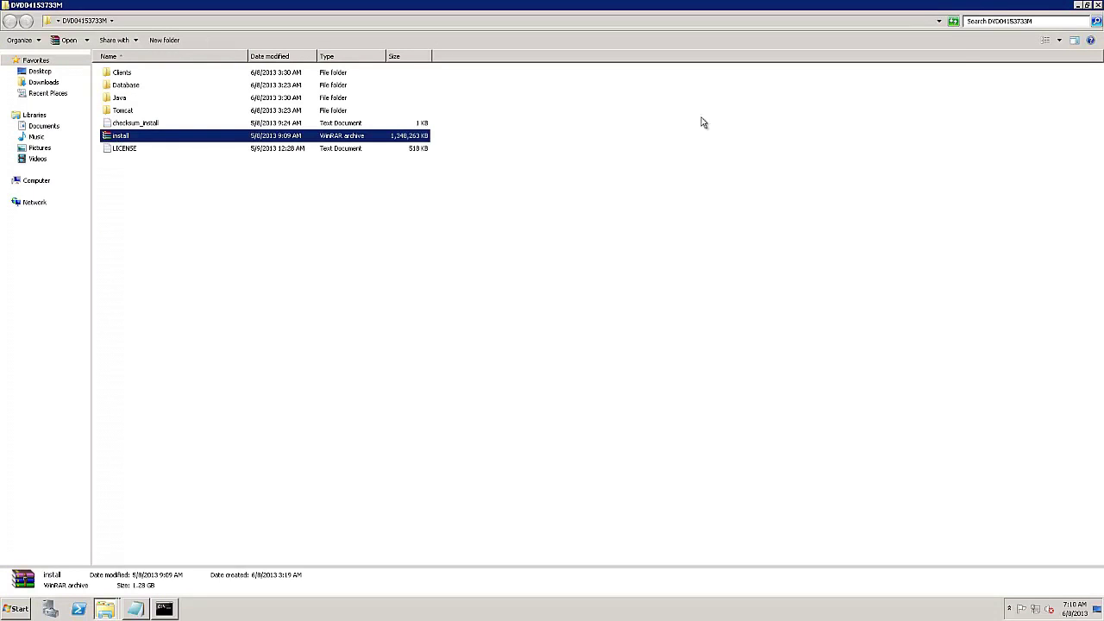
pyautogui.click(1096, 5)
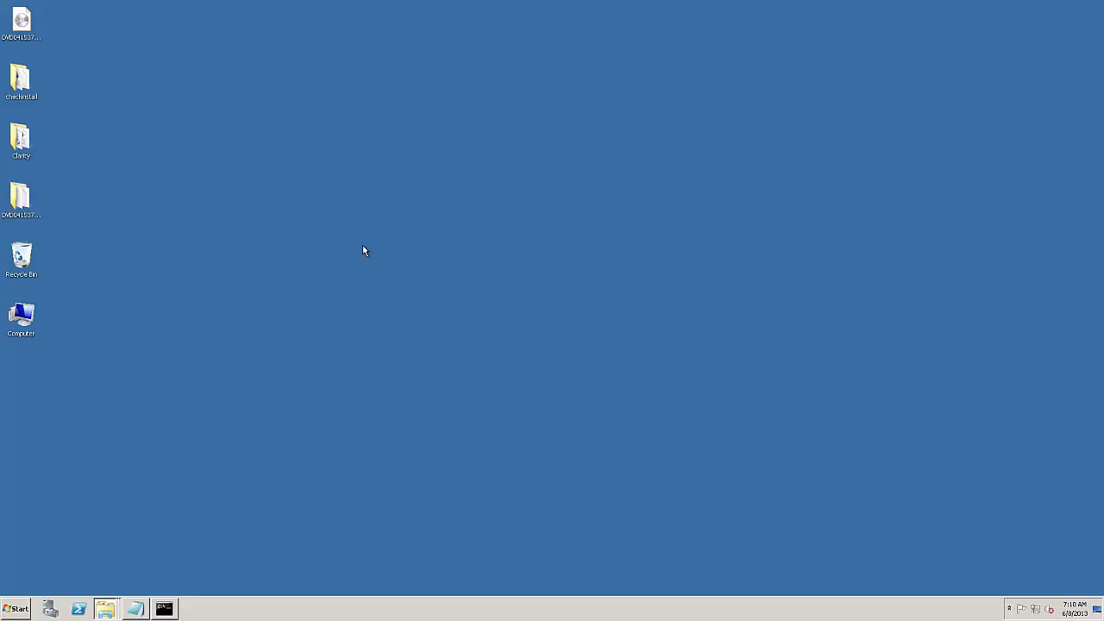
# - Open the Clarity folder and then its checkinstall subfolder
pyautogui.doubleClick(21, 141)
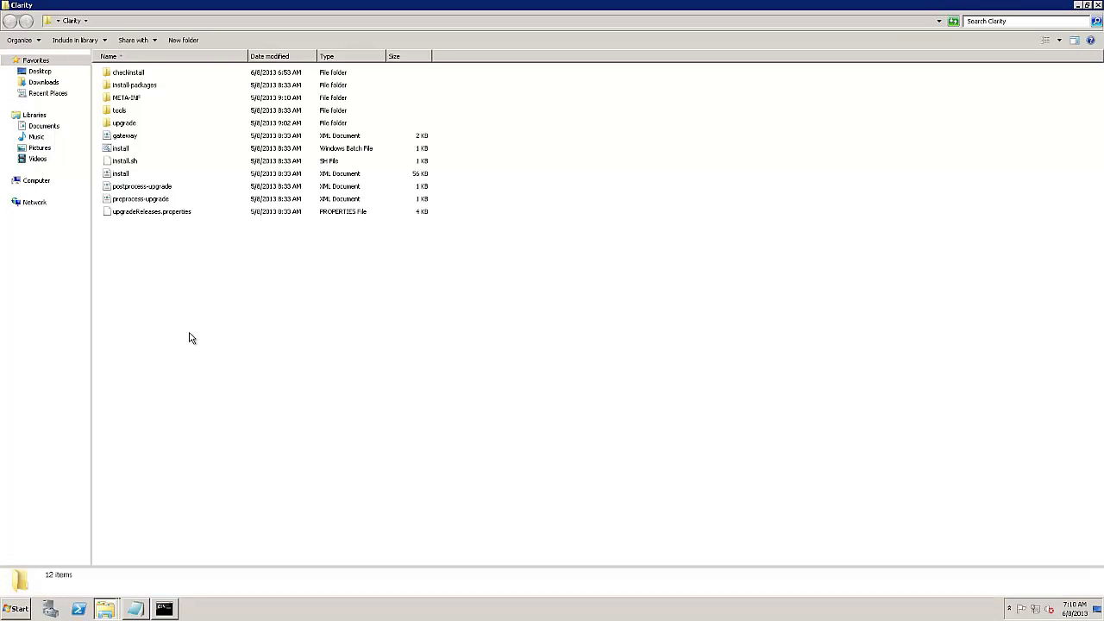
pyautogui.click(129, 74)
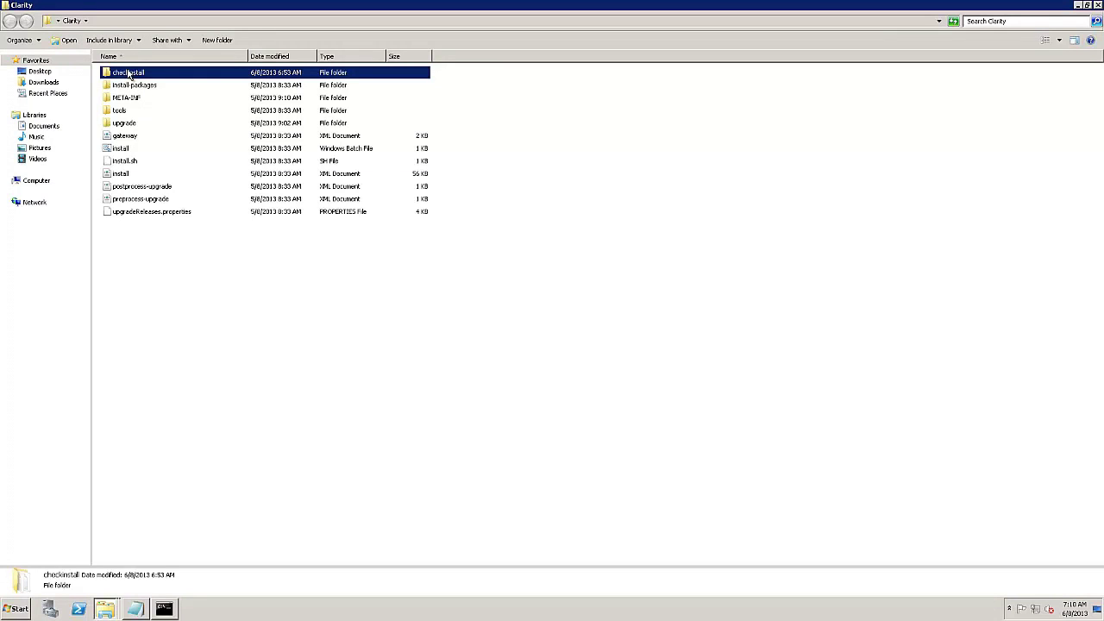
pyautogui.doubleClick(129, 74)
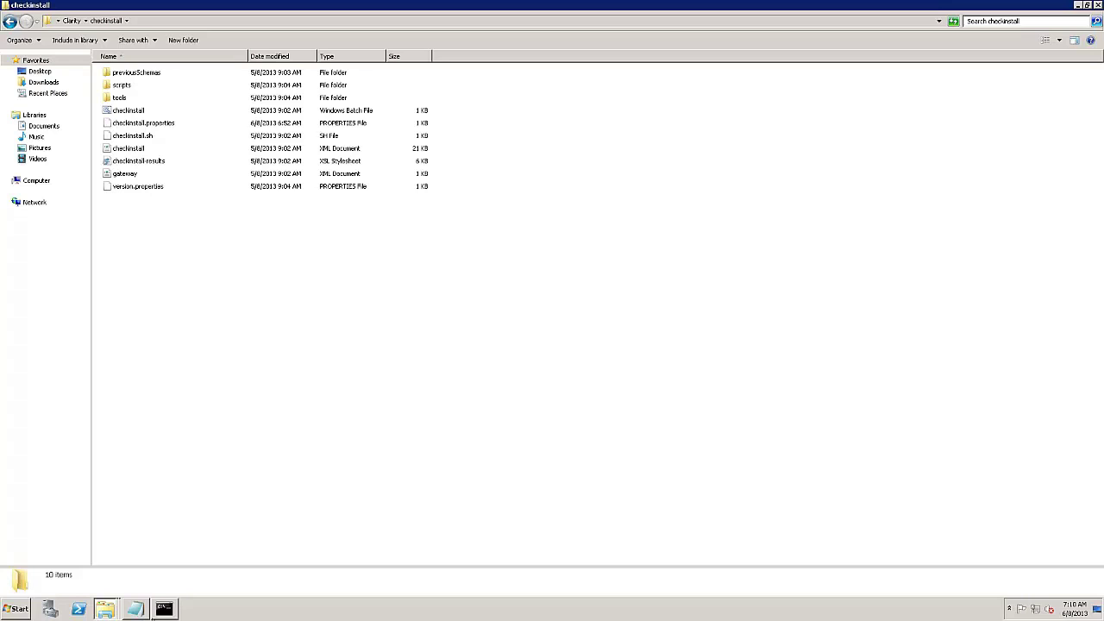
# - Start a Command Prompt and change into the Clarity checkinstall folder
pyautogui.click(18, 609)
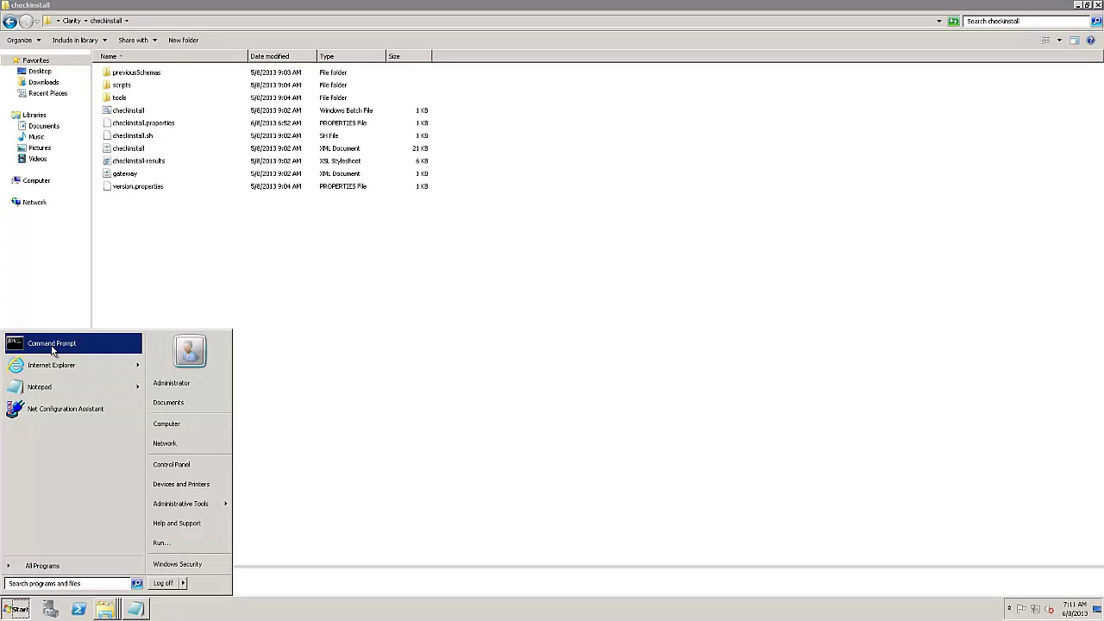
pyautogui.click(22, 345)
pyautogui.moveTo(326, 83); pyautogui.dragTo(512, 292)
pyautogui.rightClick(518, 402)
pyautogui.press('Return')
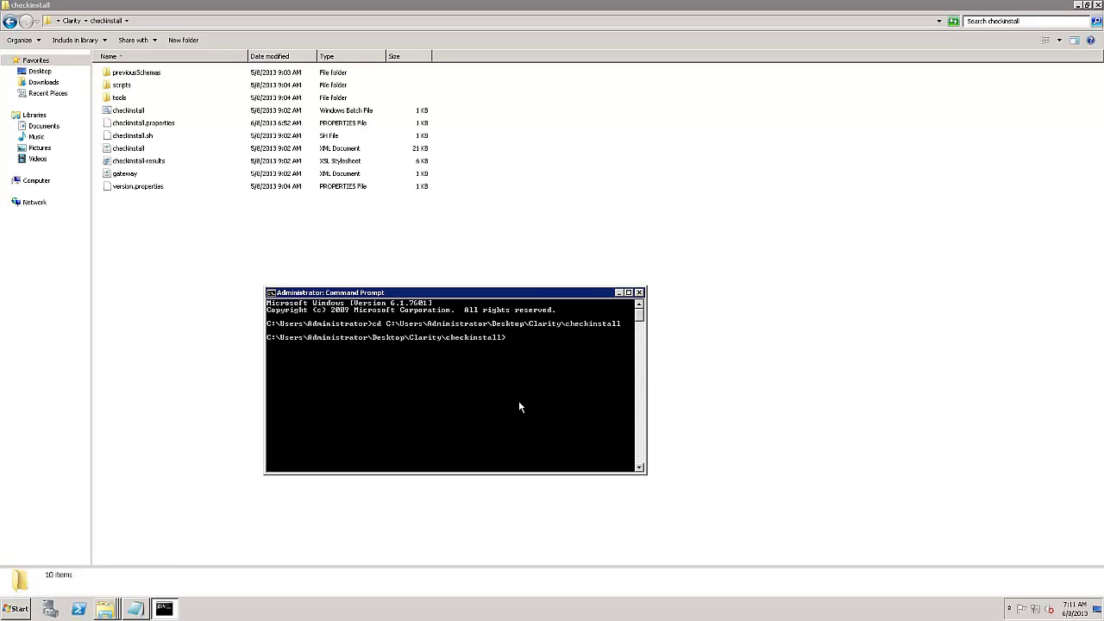
# - Run checkinstall, mark its JDK 1.7 version error, and close the console
pyautogui.write('checkinstall')
pyautogui.press('Return')
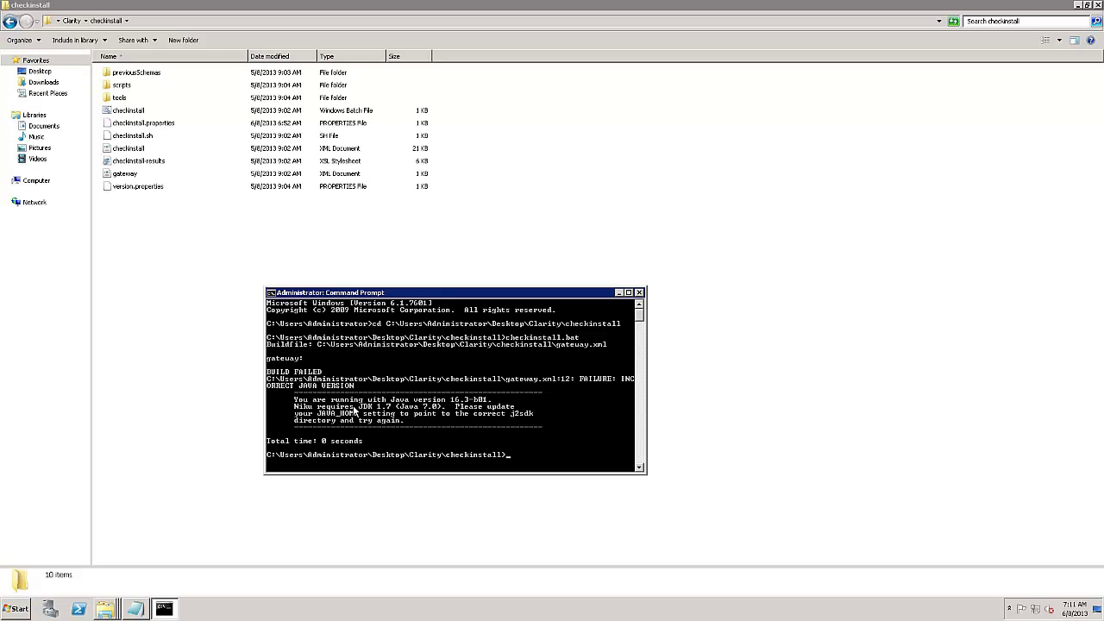
pyautogui.rightClick(295, 401)
pyautogui.click(306, 406)
pyautogui.moveTo(294, 399); pyautogui.dragTo(553, 424)
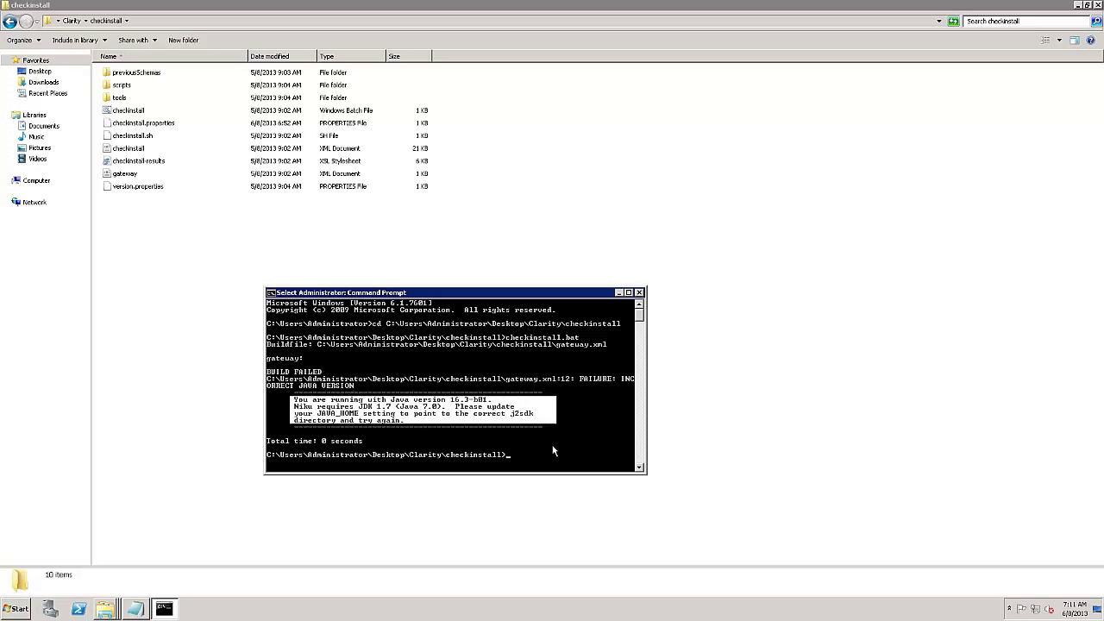
pyautogui.click(639, 294)
# - Launch the 64-bit JDK 7u21 installer from the DVD's Java\Windows folder
pyautogui.press('super+d')
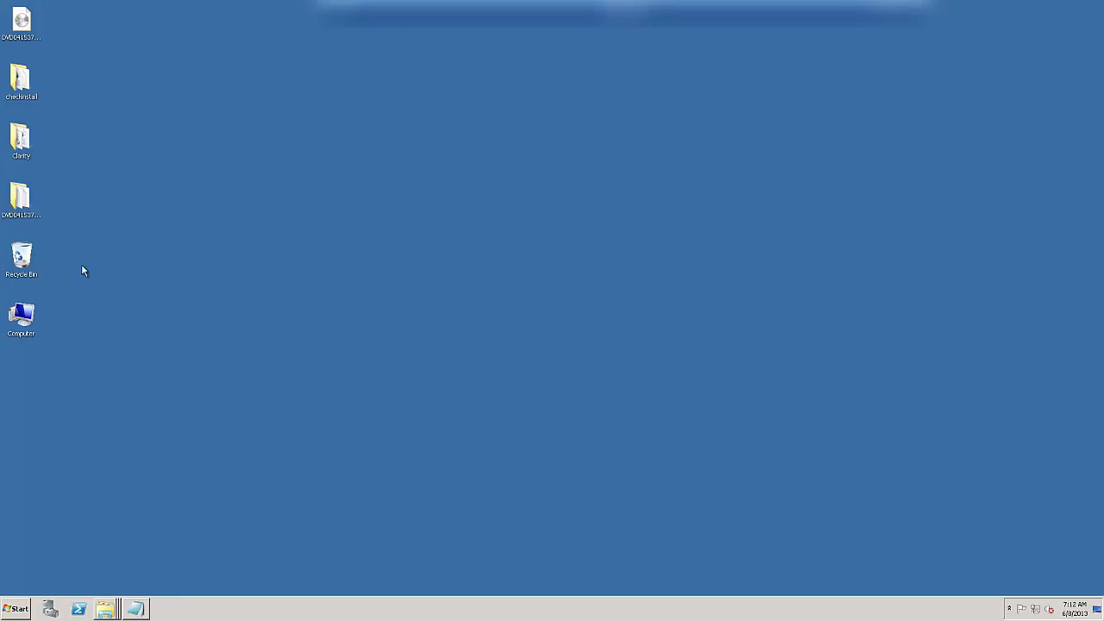
pyautogui.doubleClick(25, 211)
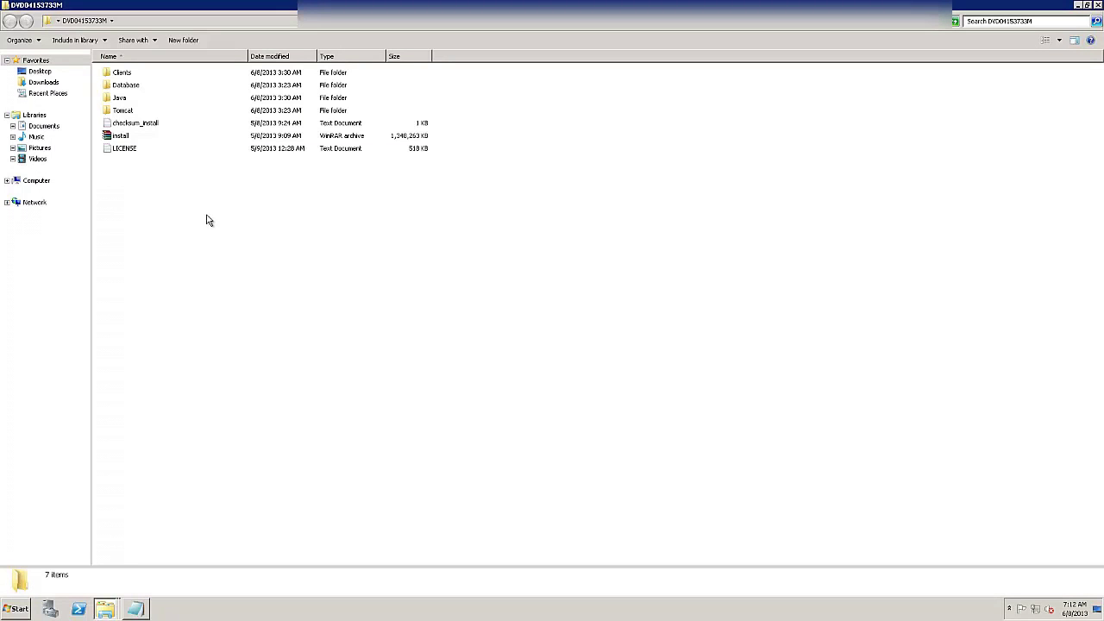
pyautogui.doubleClick(115, 98)
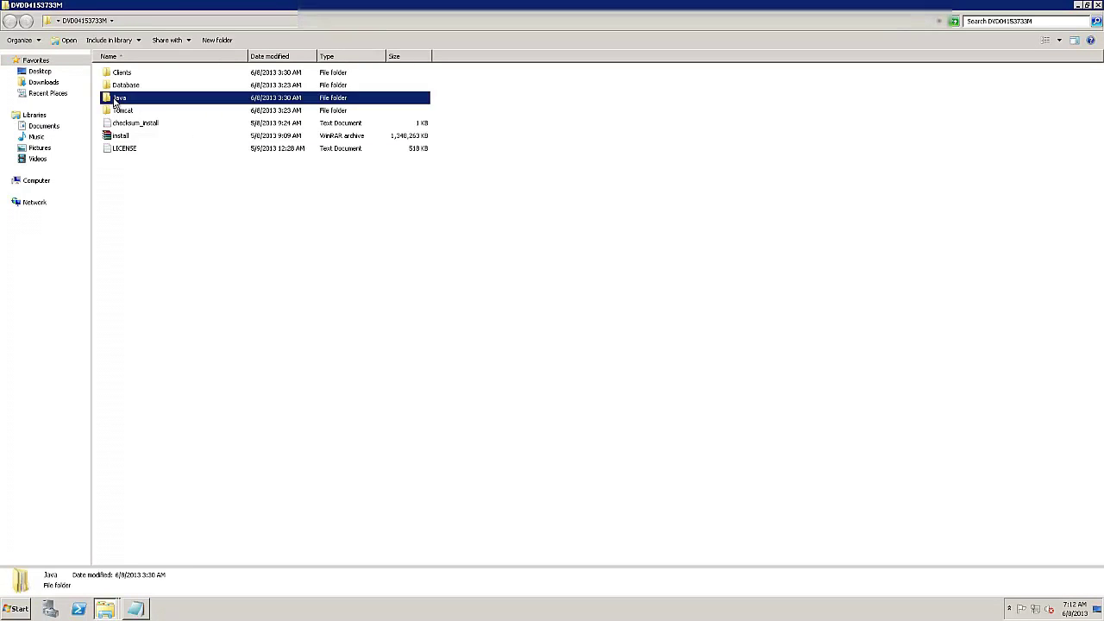
pyautogui.doubleClick(117, 112)
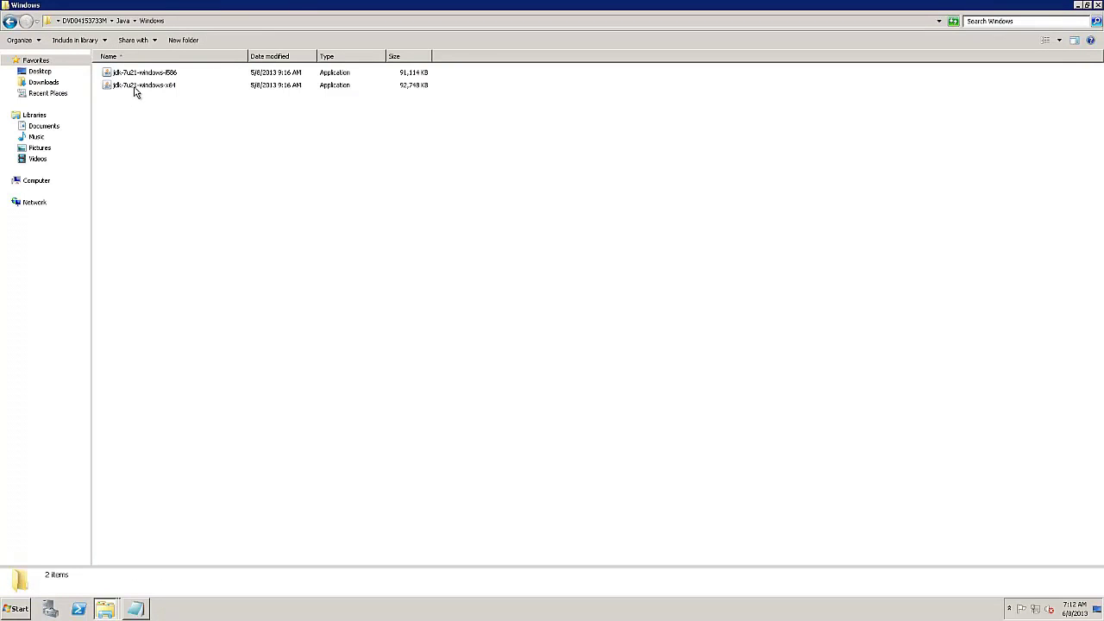
pyautogui.click(138, 86)
pyautogui.doubleClick(138, 86)
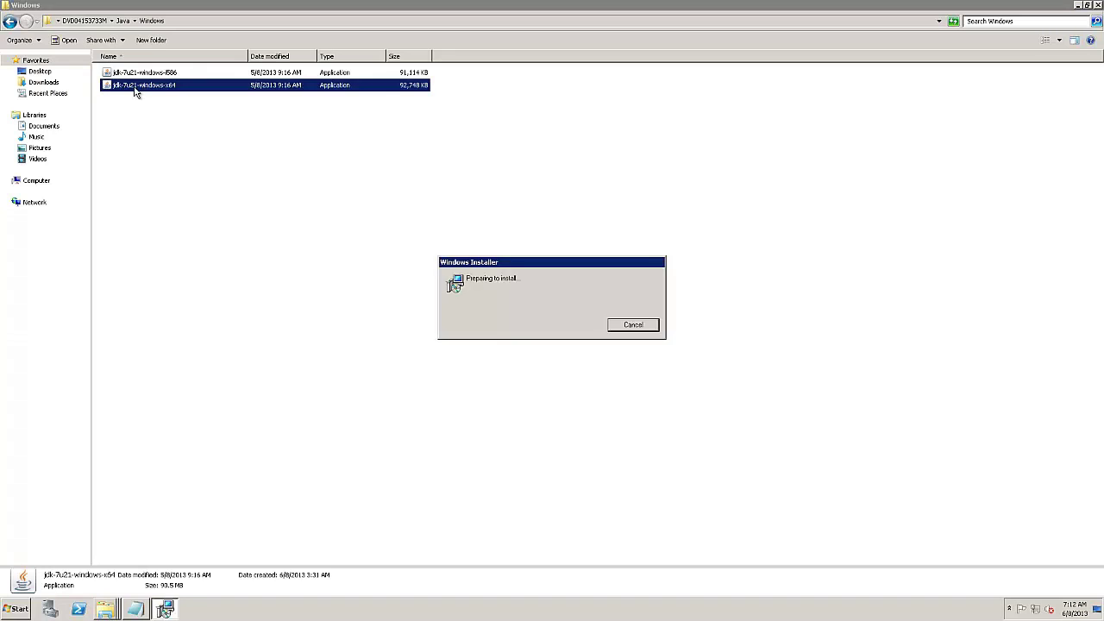
# - Change the JDK install location to C:\Java\jdk1.7.0_21\
pyautogui.click(610, 393)
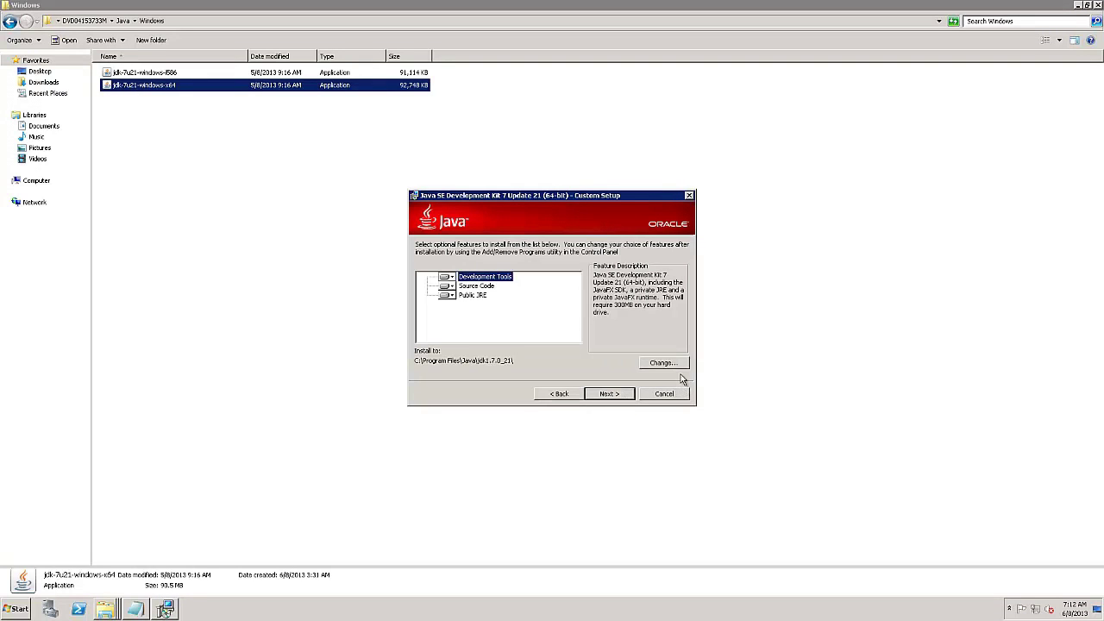
pyautogui.click(660, 363)
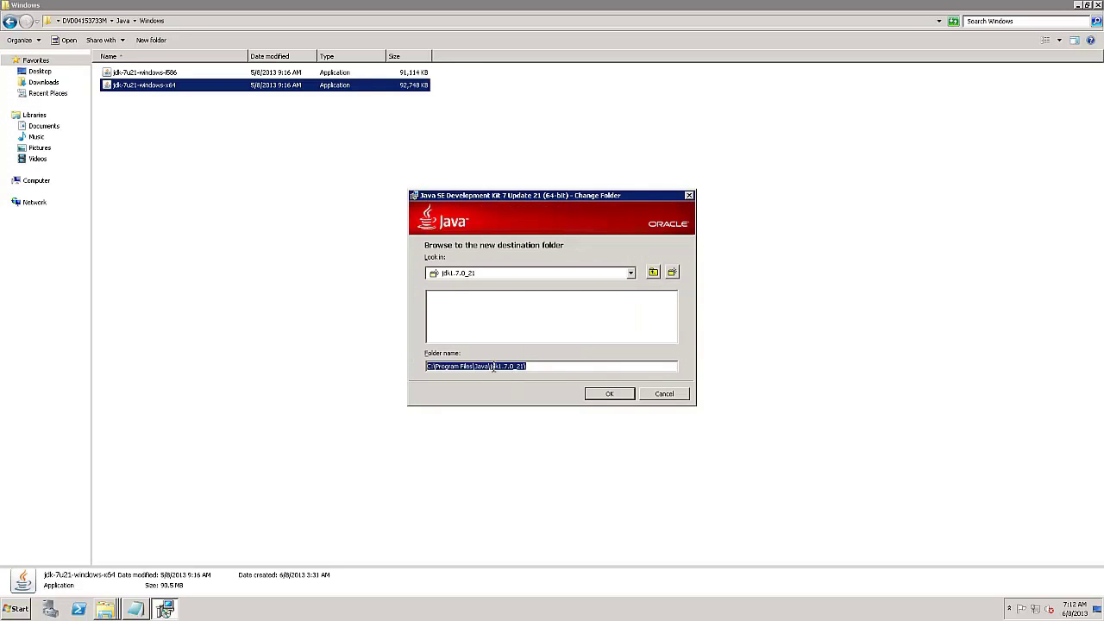
pyautogui.click(475, 366)
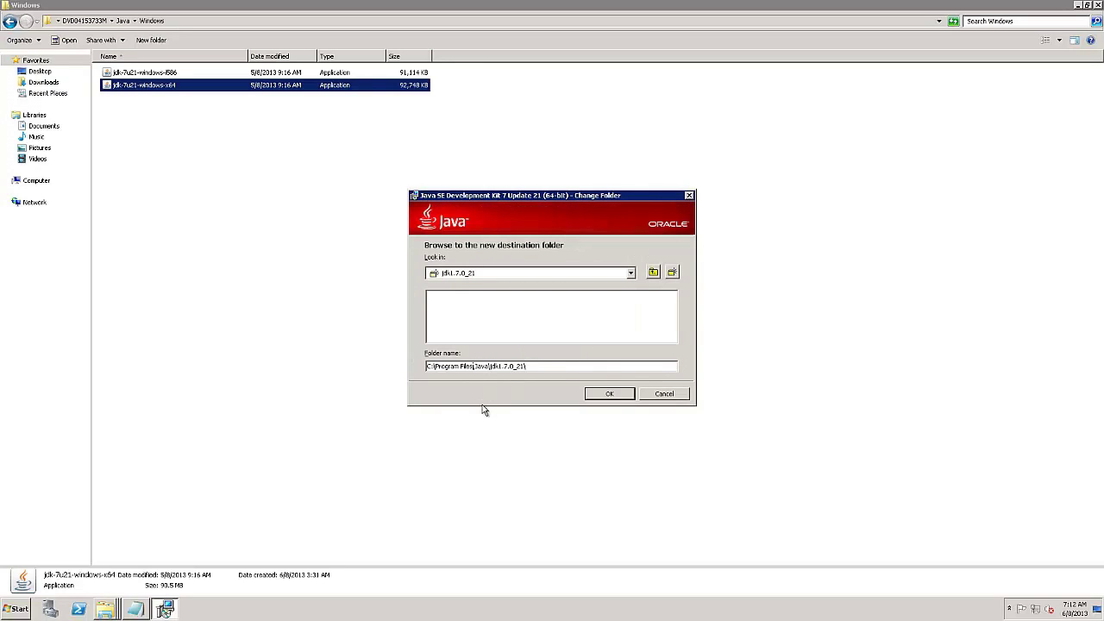
pyautogui.press('BackSpace')
pyautogui.press('BackSpace')
pyautogui.press('BackSpace')
pyautogui.press('BackSpace')
pyautogui.press('BackSpace')
pyautogui.press('BackSpace')
pyautogui.press('BackSpace')
pyautogui.press('BackSpace')
pyautogui.press('BackSpace')
pyautogui.press('BackSpace')
pyautogui.press('BackSpace')
pyautogui.press('BackSpace')
pyautogui.press('BackSpace')
pyautogui.press('BackSpace')
pyautogui.click(607, 397)
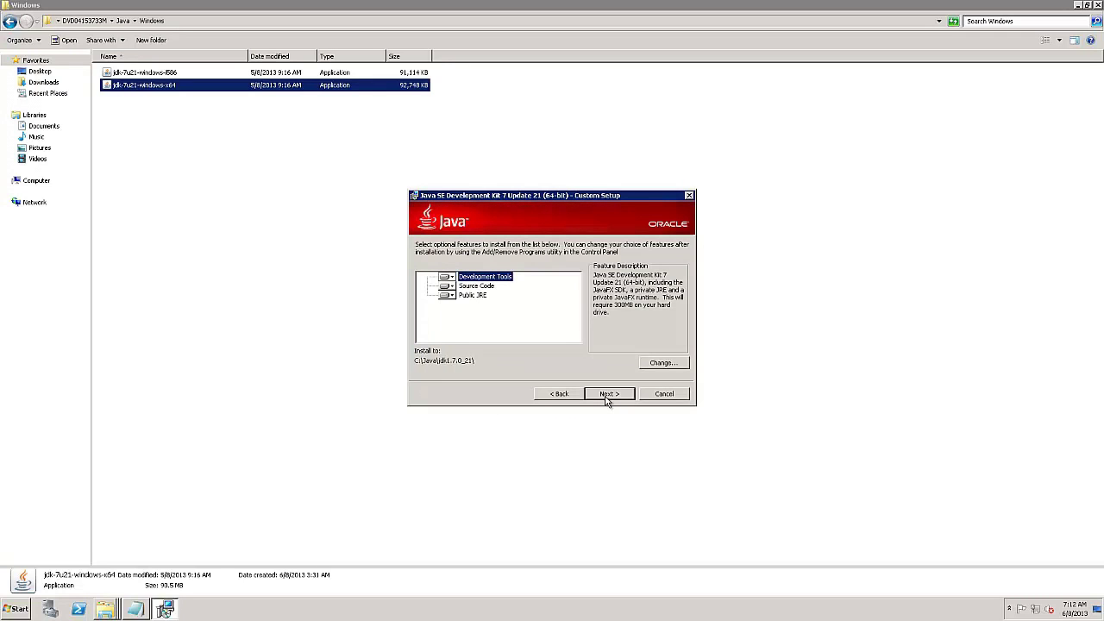
# - Install JDK 7u21 with the default JRE destination, then close the finished installer
pyautogui.click(607, 395)
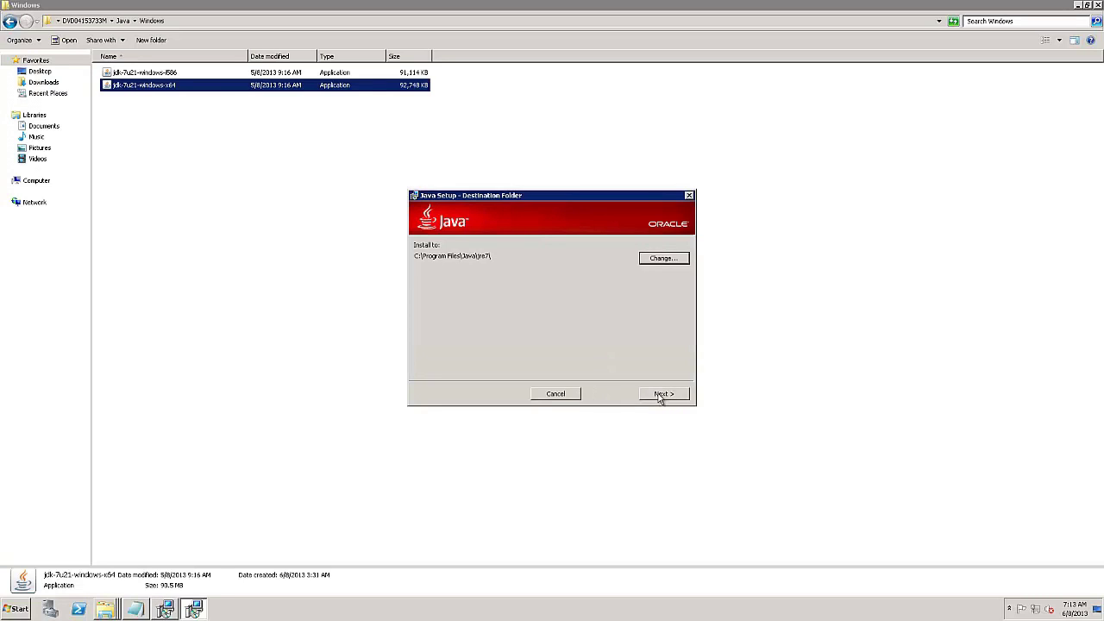
pyautogui.click(661, 394)
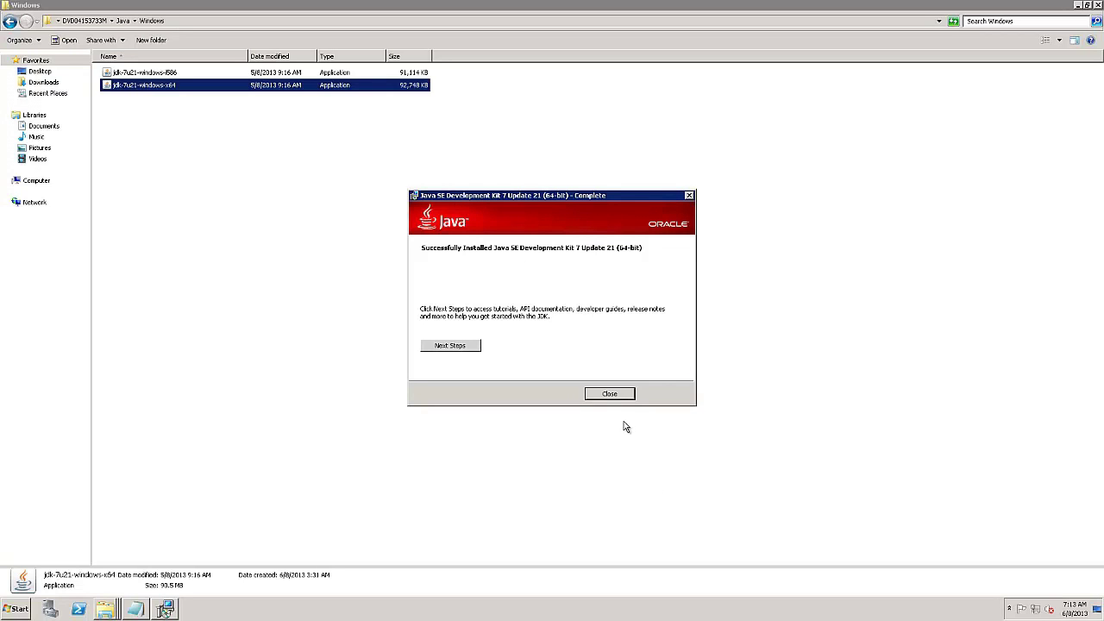
pyautogui.click(611, 398)
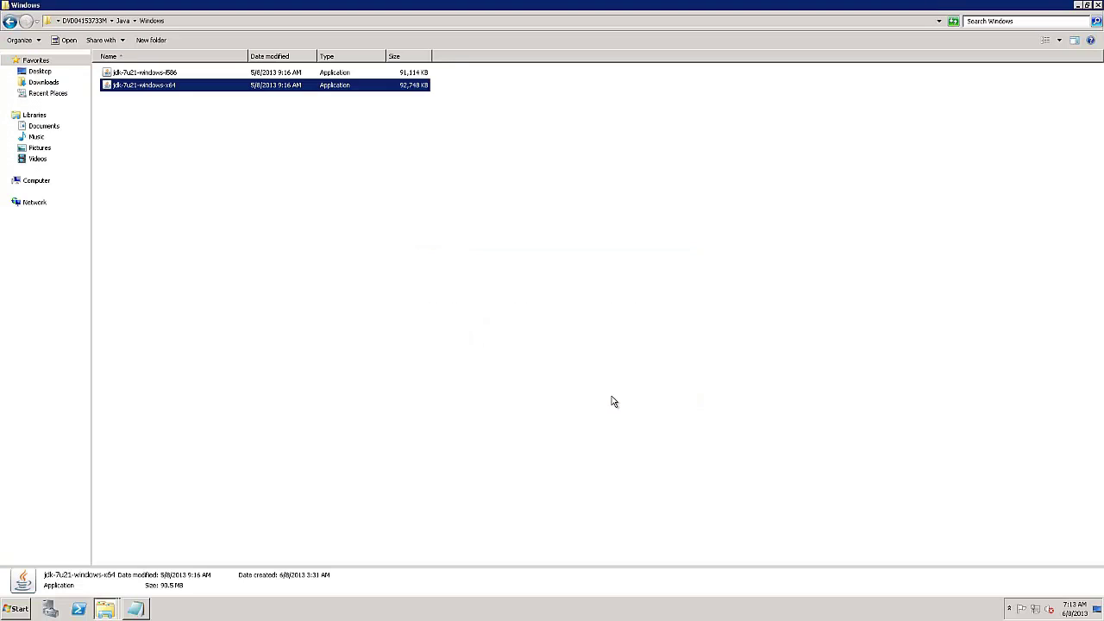
# - Open a new Command Prompt and cd into the pasted Clarity checkinstall path
pyautogui.click(12, 611)
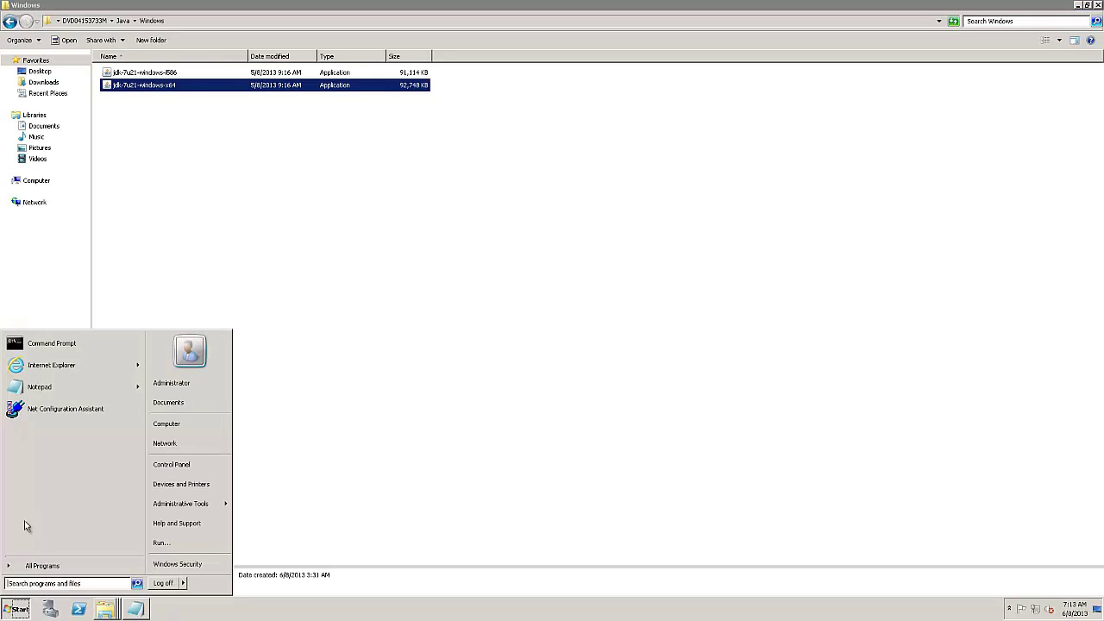
pyautogui.click(52, 345)
pyautogui.moveTo(271, 72); pyautogui.dragTo(472, 390)
pyautogui.write('cd')
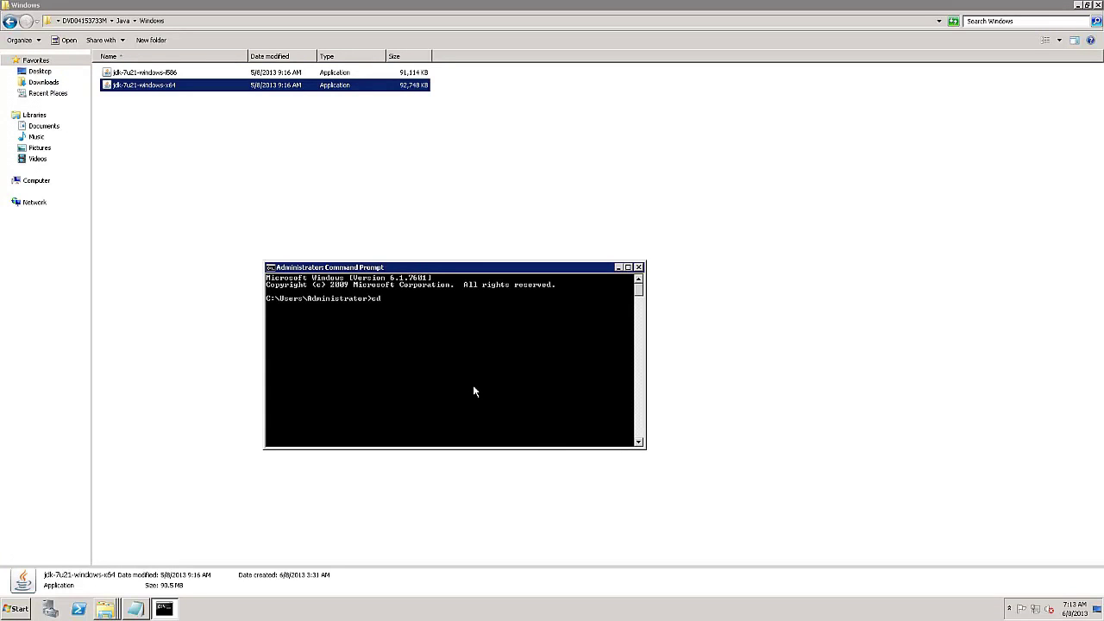
pyautogui.rightClick(473, 391)
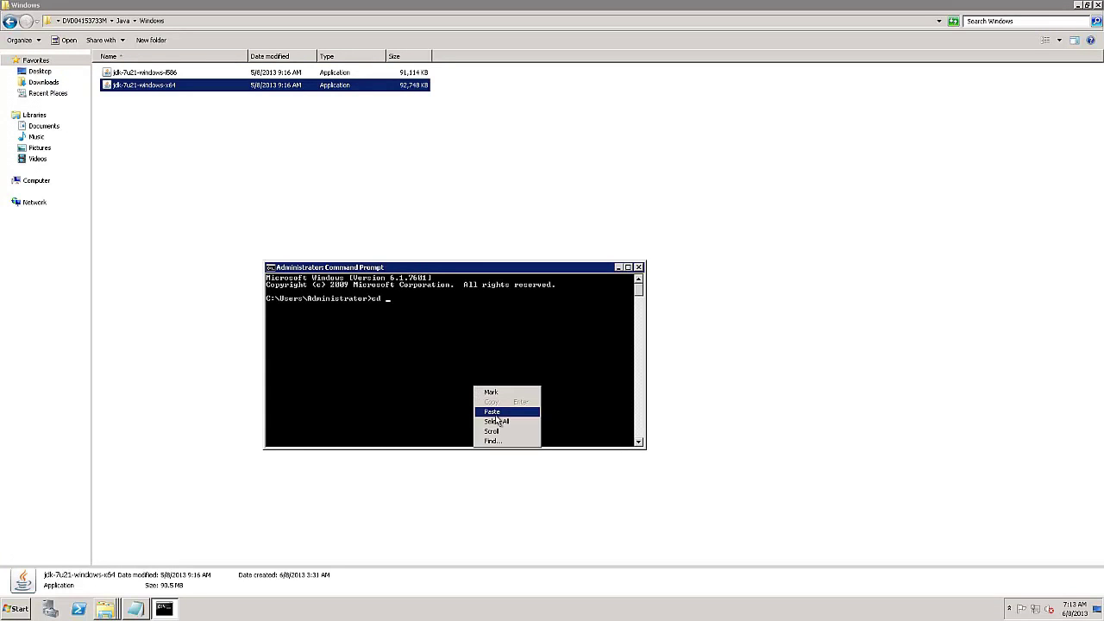
pyautogui.click(497, 412)
pyautogui.press('Return')
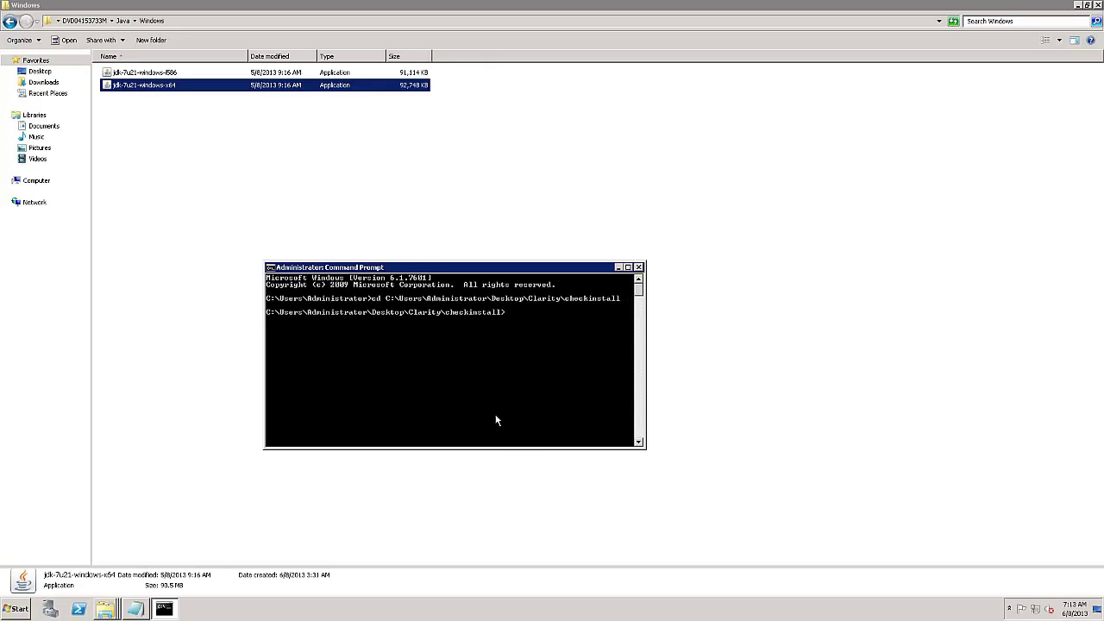
# - Run checkinstall.bat, mark the incorrect Java version error, and close the console
pyautogui.write('checkinstall.bat')
pyautogui.press('Return')
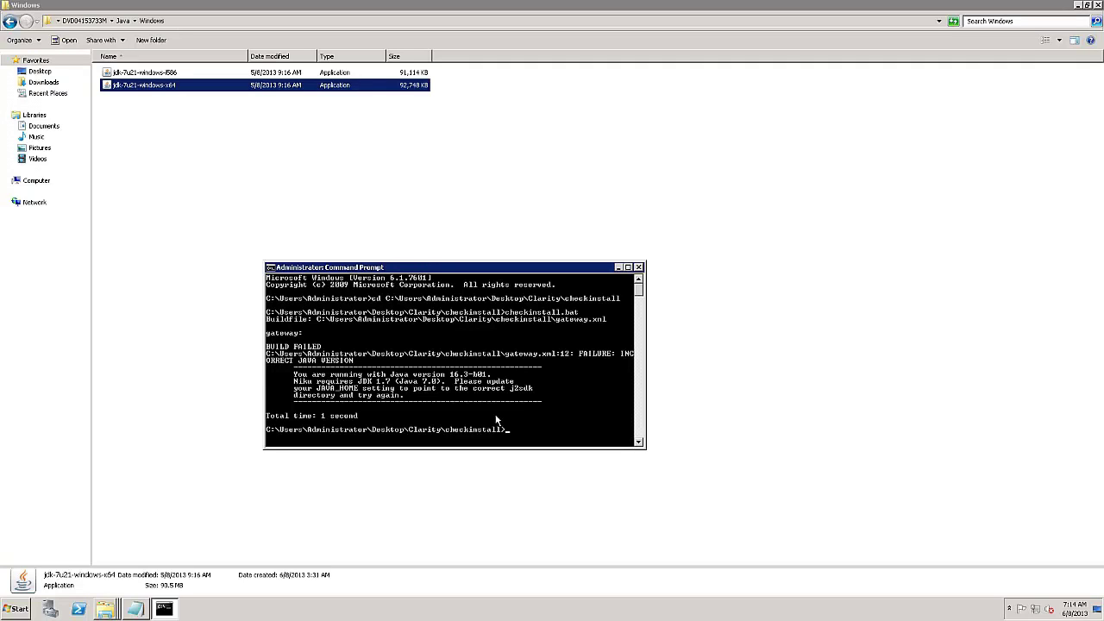
pyautogui.rightClick(291, 374)
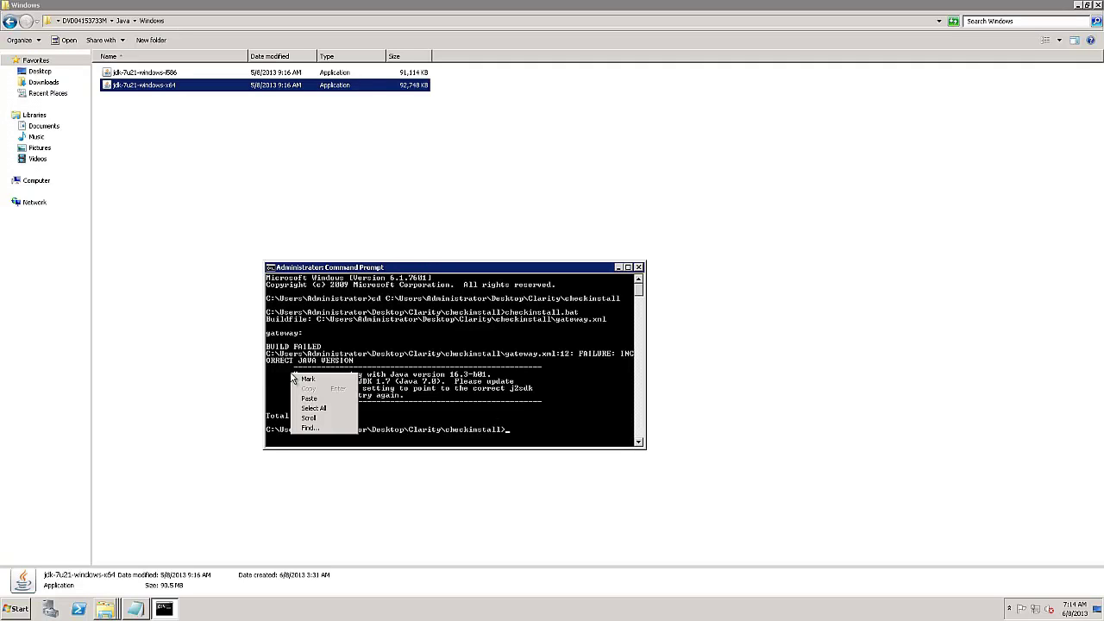
pyautogui.click(294, 378)
pyautogui.moveTo(293, 374); pyautogui.dragTo(520, 405)
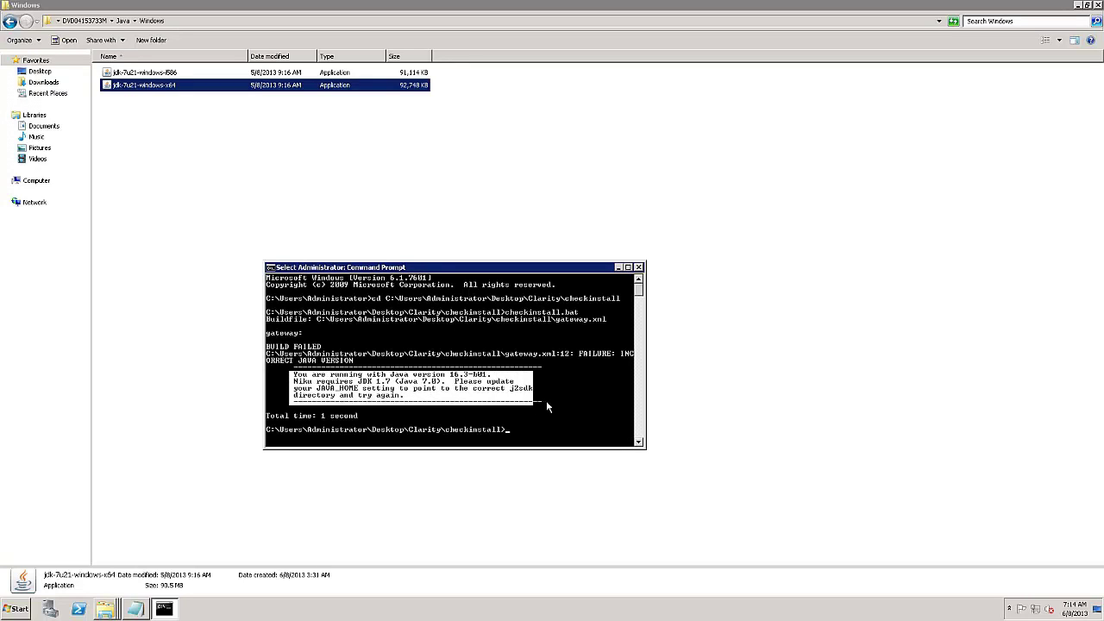
pyautogui.click(638, 267)
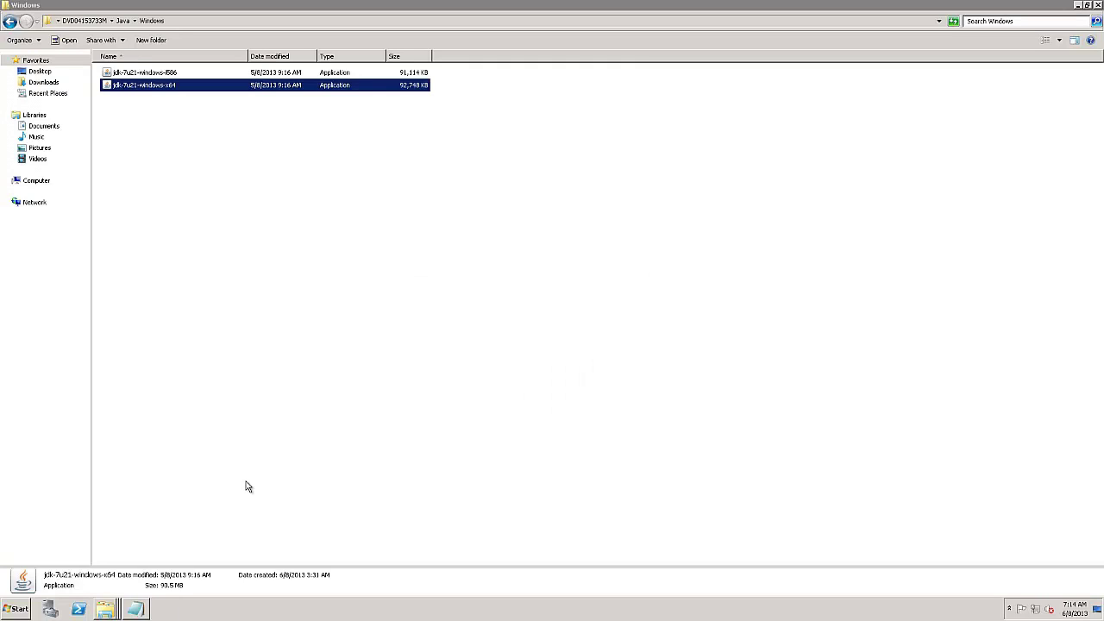
# - Open the System properties for Computer from the Start menu
pyautogui.rightClick(103, 612)
pyautogui.click(17, 609)
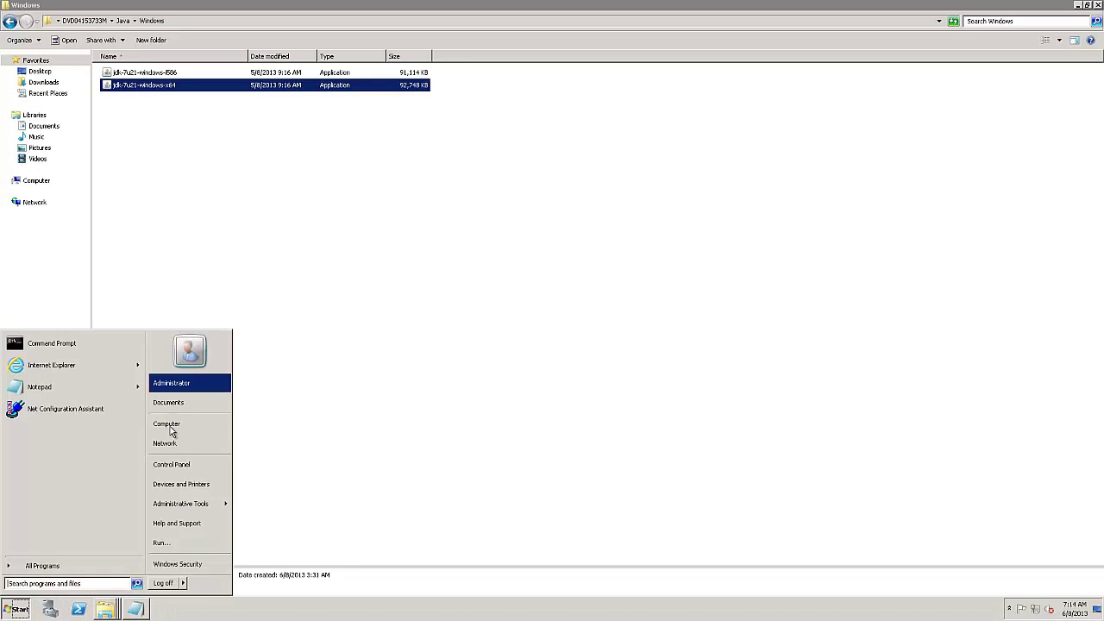
pyautogui.rightClick(171, 426)
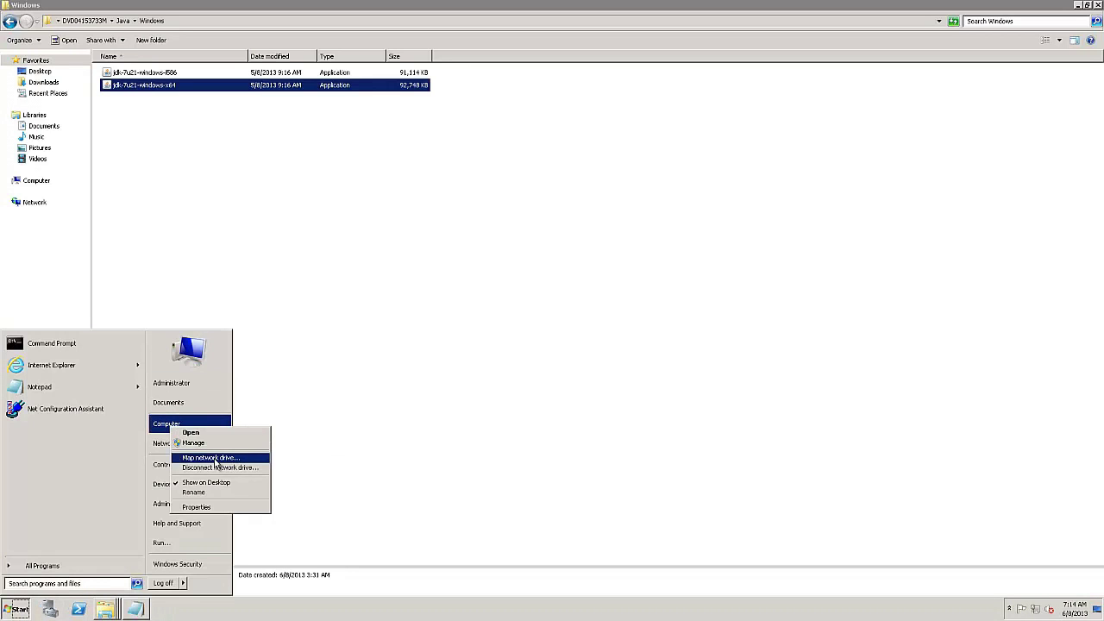
pyautogui.click(211, 509)
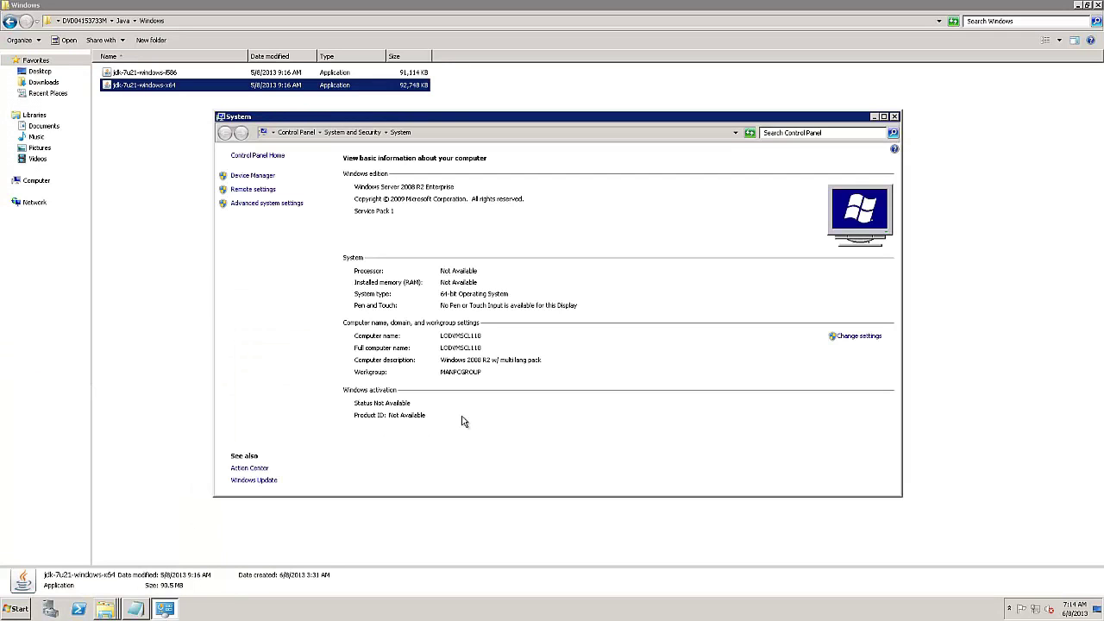
# - Find JAVA_HOME in Environment Variables, still set to C:\Java\jdk1.6.0_20
pyautogui.click(278, 207)
pyautogui.click(251, 297)
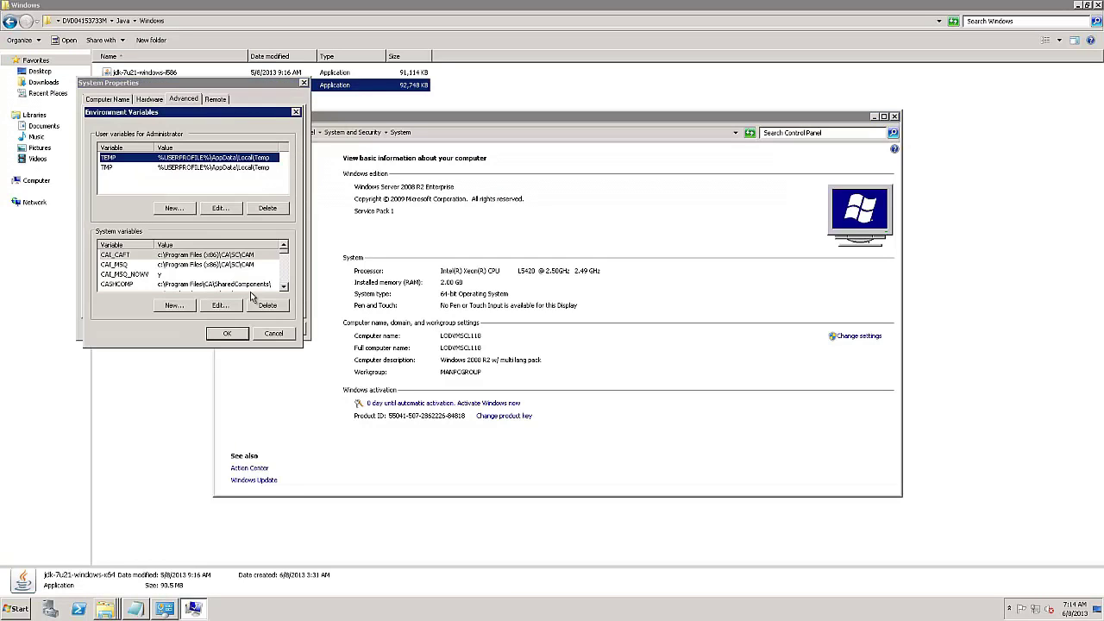
pyautogui.click(134, 274)
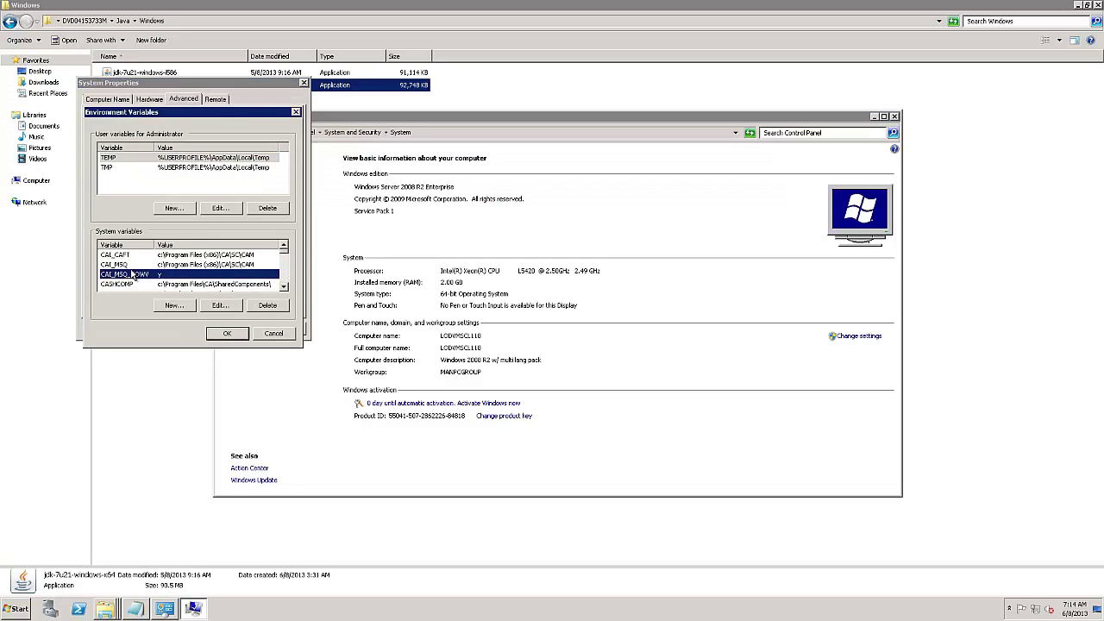
pyautogui.press('j')
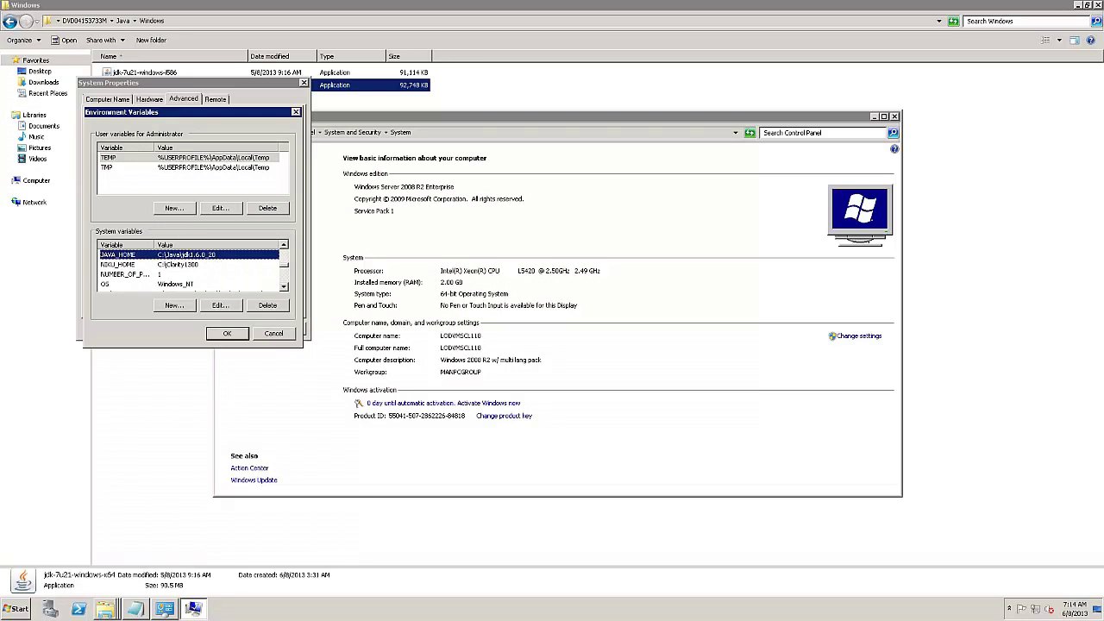
pyautogui.rightClick(105, 612)
# - Browse to C:\Java\jdk1.7.0_21 and select its path in the address bar
pyautogui.click(112, 552)
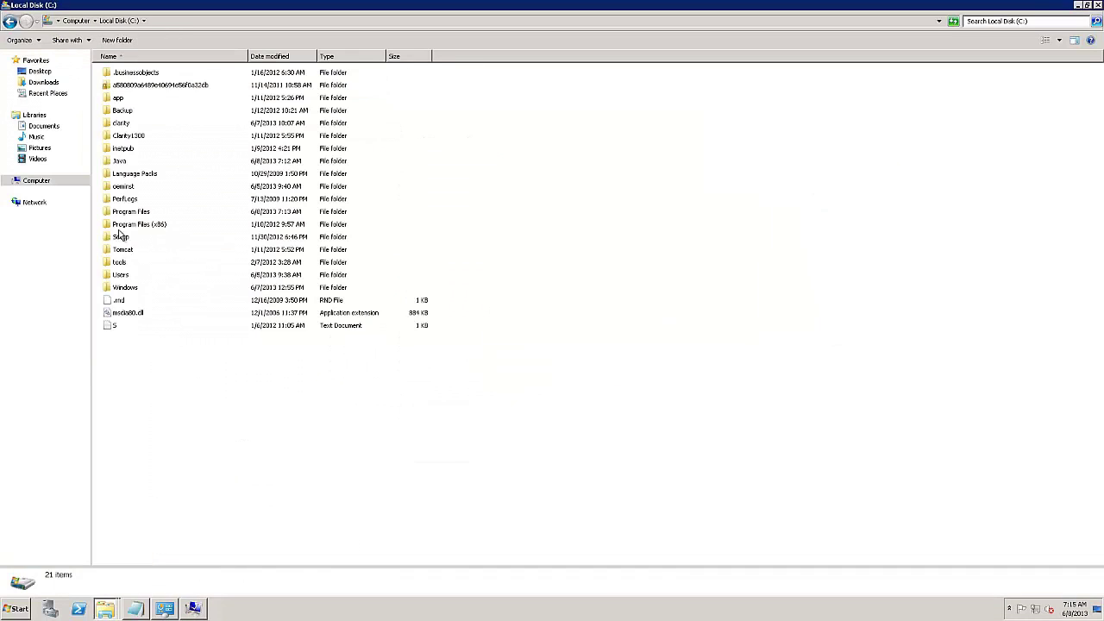
pyautogui.doubleClick(120, 163)
pyautogui.click(128, 87)
pyautogui.doubleClick(128, 86)
pyautogui.click(244, 24)
pyautogui.hotkey('ctrl', 'c')
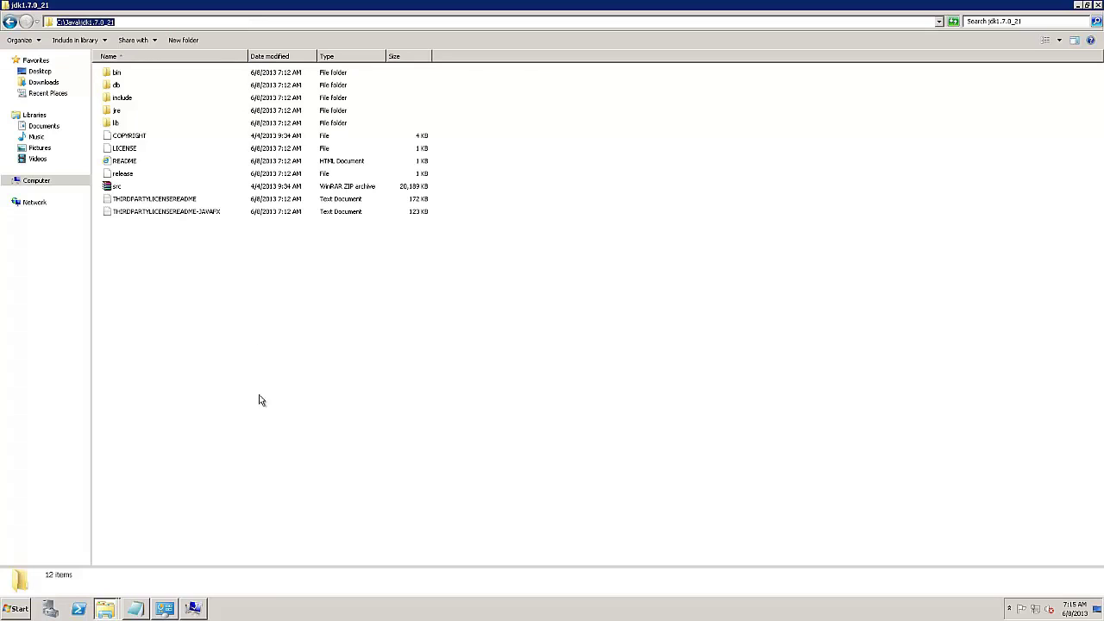
pyautogui.click(166, 500)
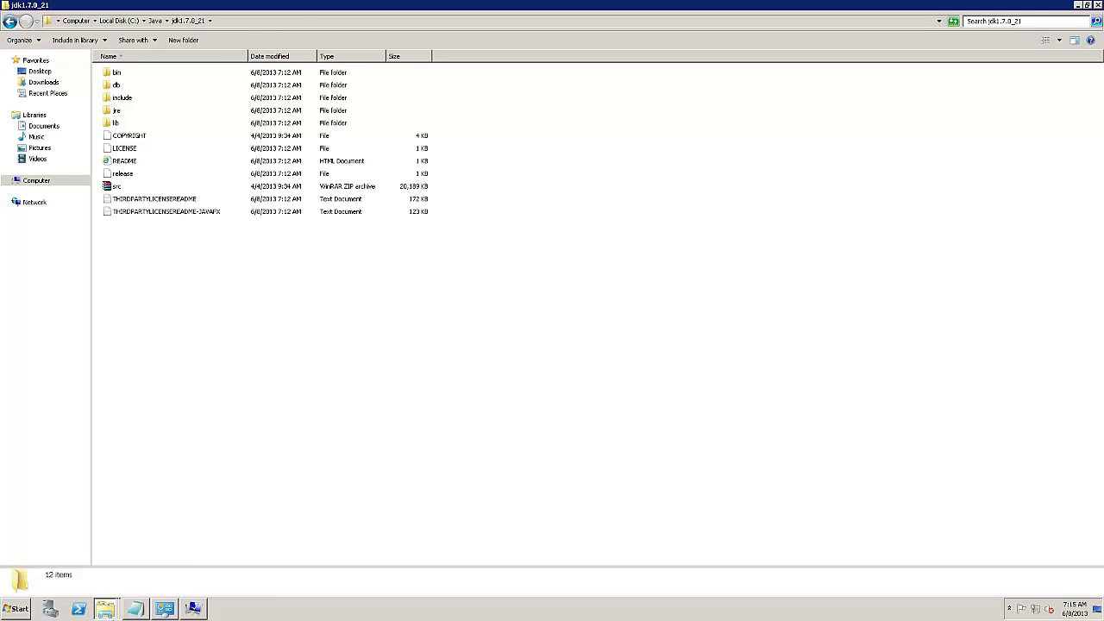
# - Set JAVA_HOME to C:\Java\jdk1.7.0_21, then close Environment Variables, System Properties and System
pyautogui.click(164, 609)
pyautogui.click(193, 609)
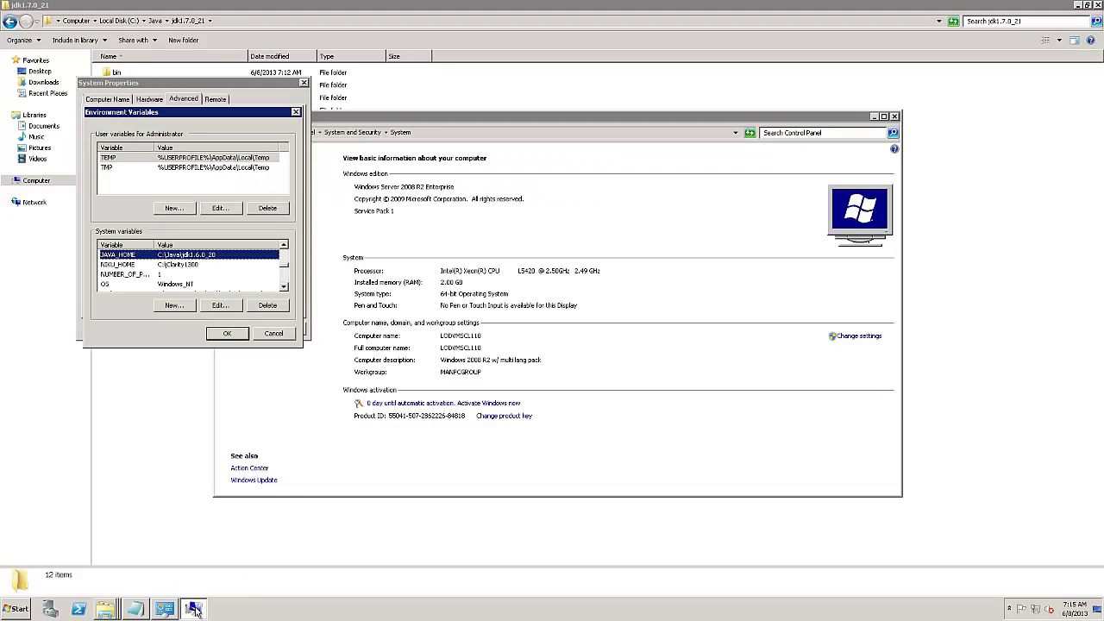
pyautogui.click(220, 306)
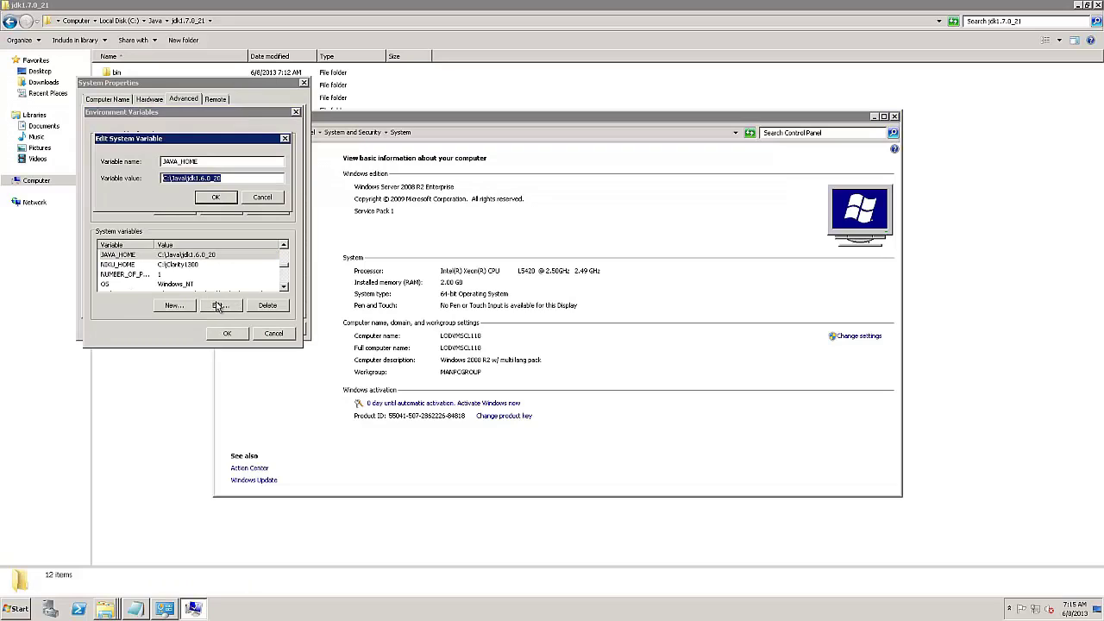
pyautogui.hotkey('ctrl', 'v')
pyautogui.click(217, 202)
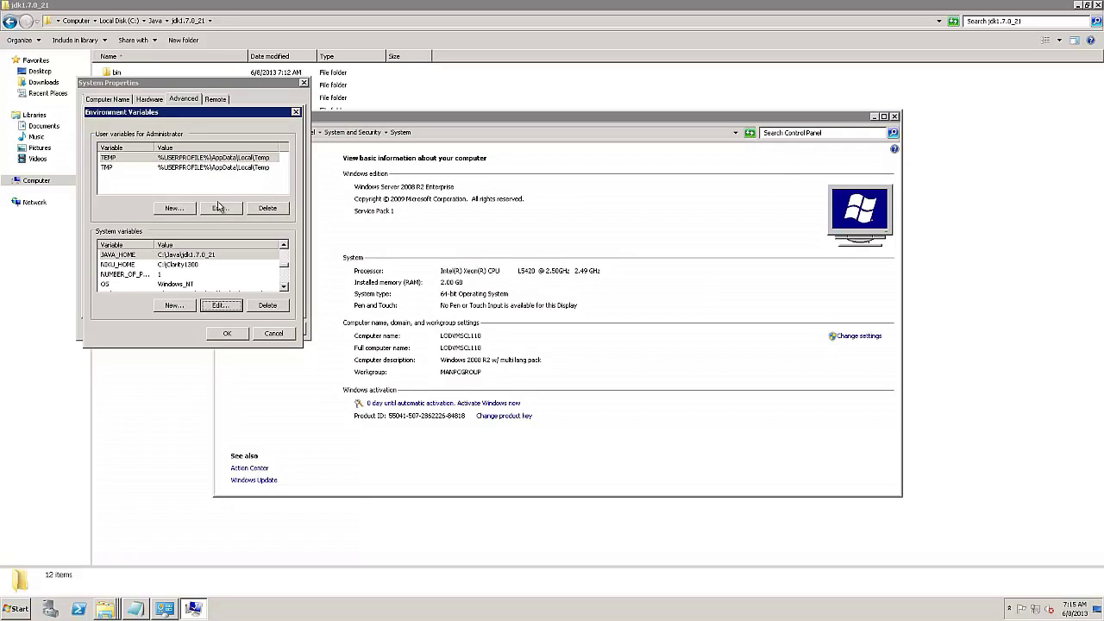
pyautogui.click(226, 334)
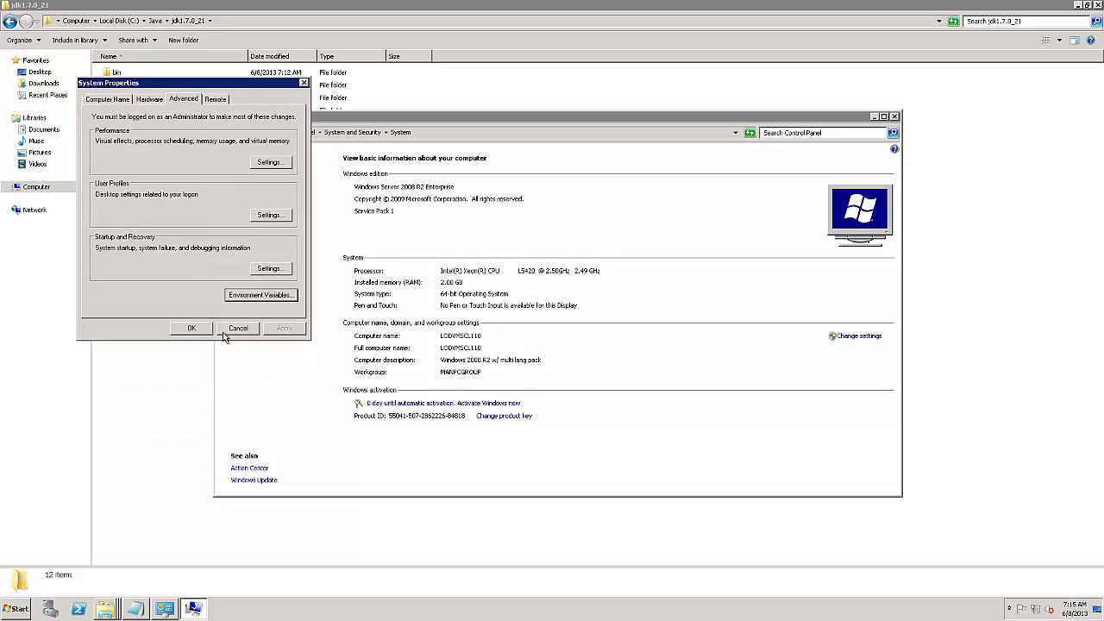
pyautogui.click(198, 334)
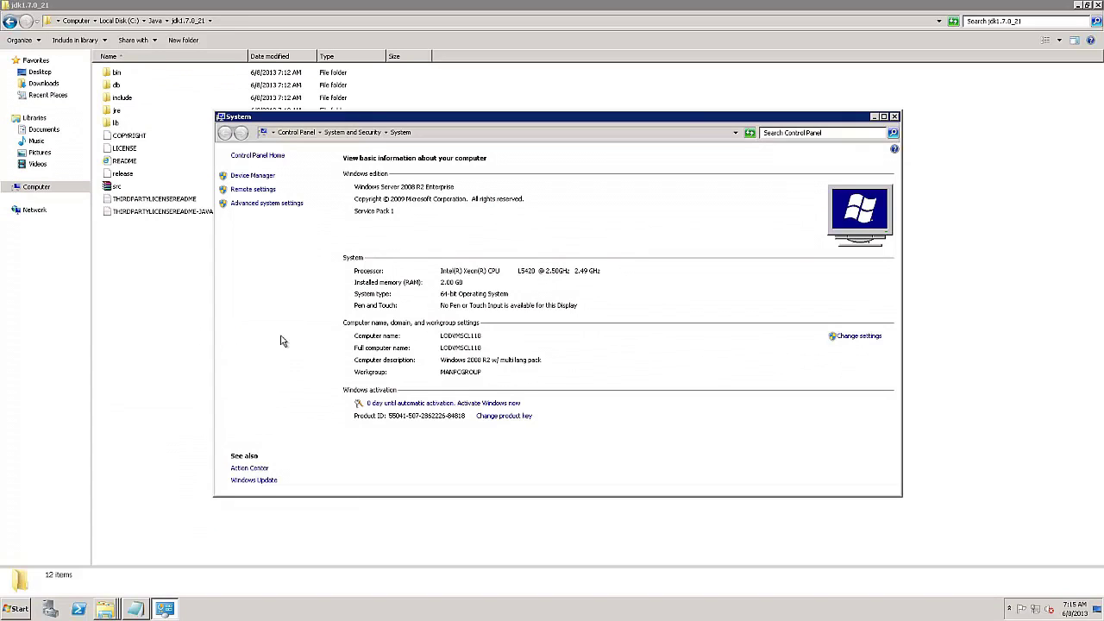
pyautogui.click(894, 115)
# - Run java -version in a new Command Prompt, confirming 1.7.0_21, then close it
pyautogui.click(6, 609)
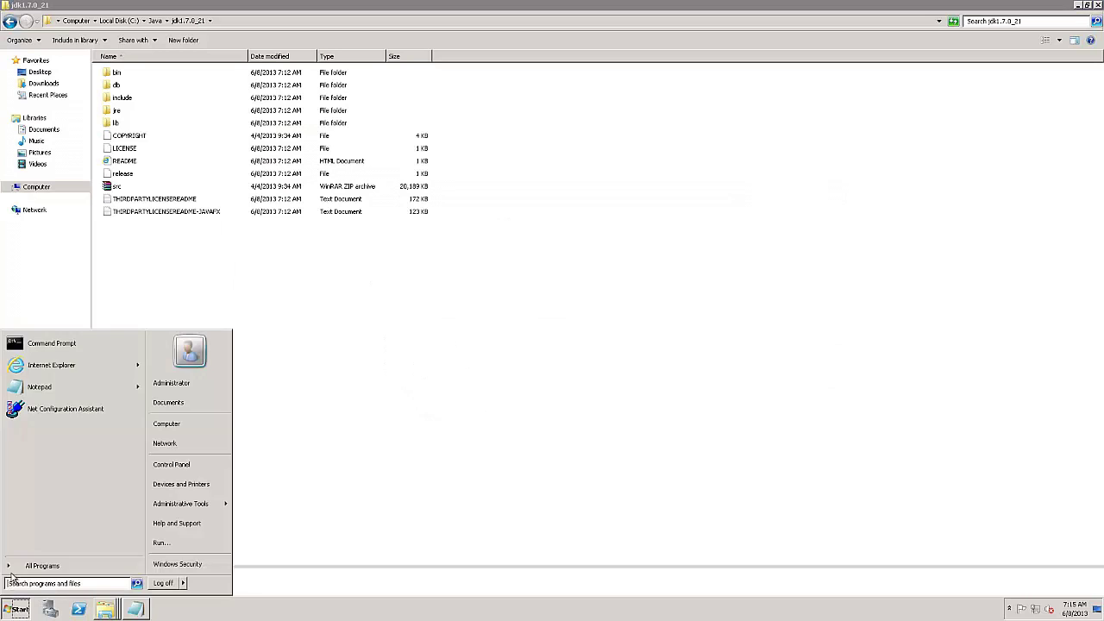
pyautogui.click(43, 344)
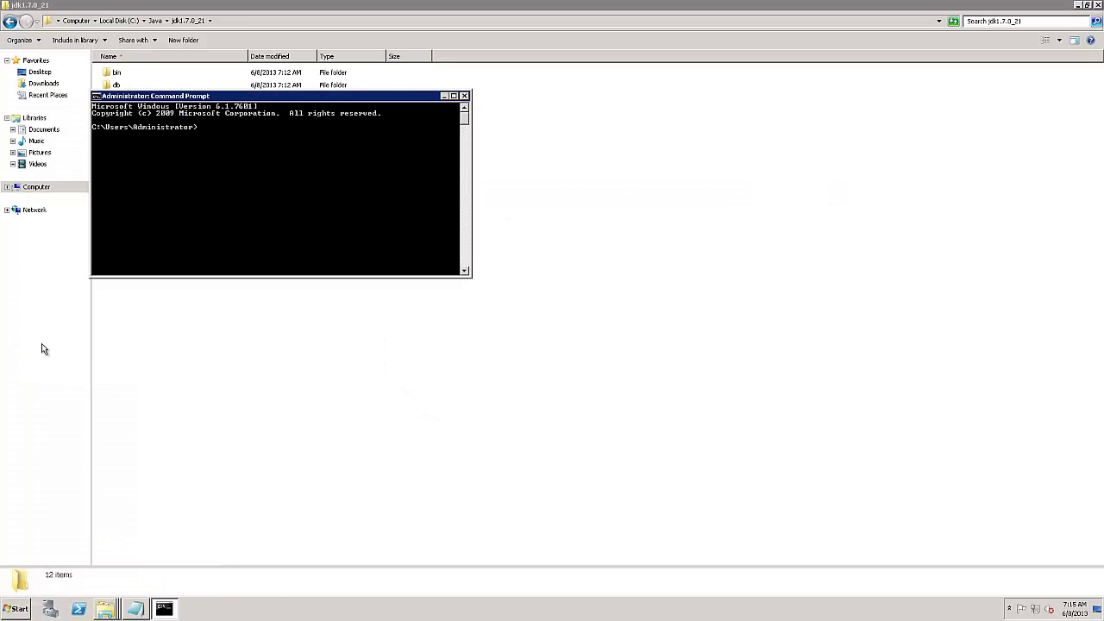
pyautogui.write('java -version')
pyautogui.press('Return')
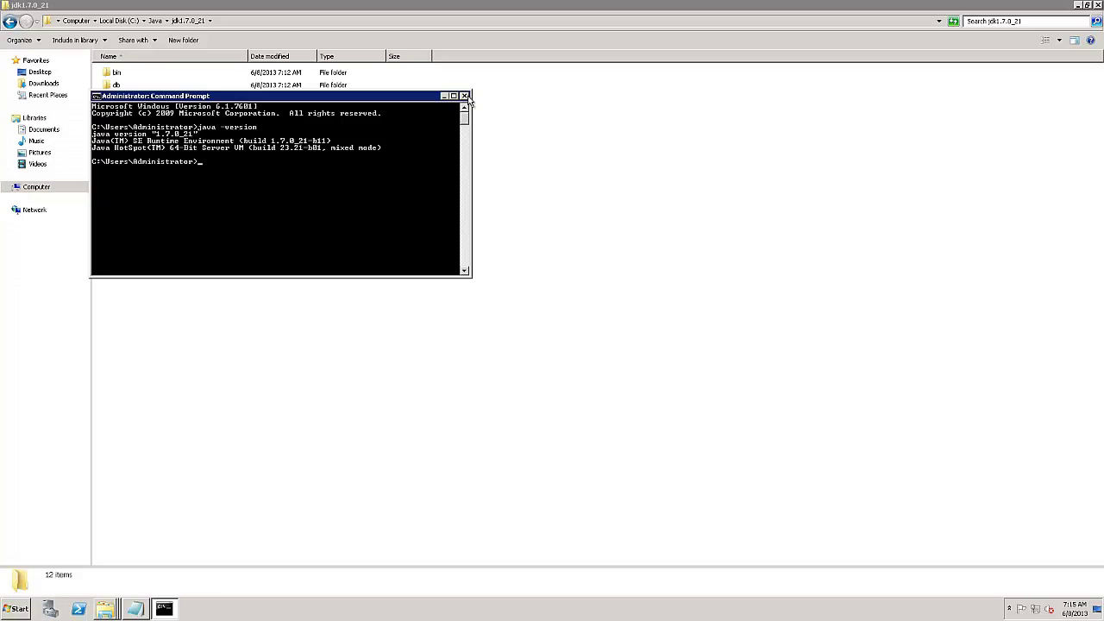
pyautogui.click(464, 96)
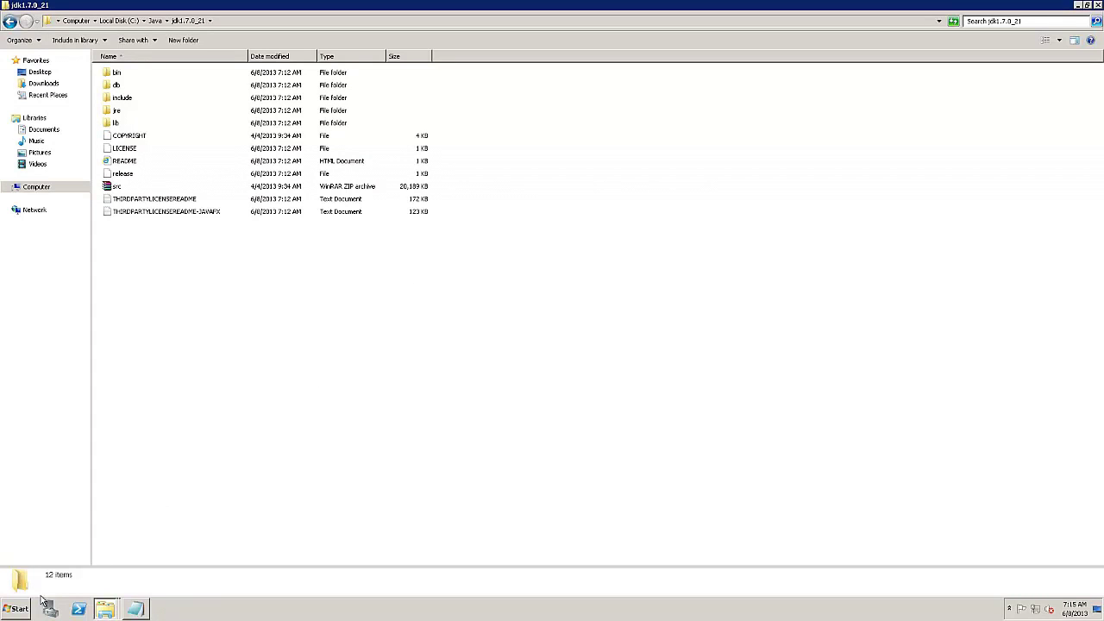
# - Open the Clarity1300 folder from Explorer's recent folders list
pyautogui.click(18, 609)
pyautogui.click(440, 465)
pyautogui.rightClick(106, 612)
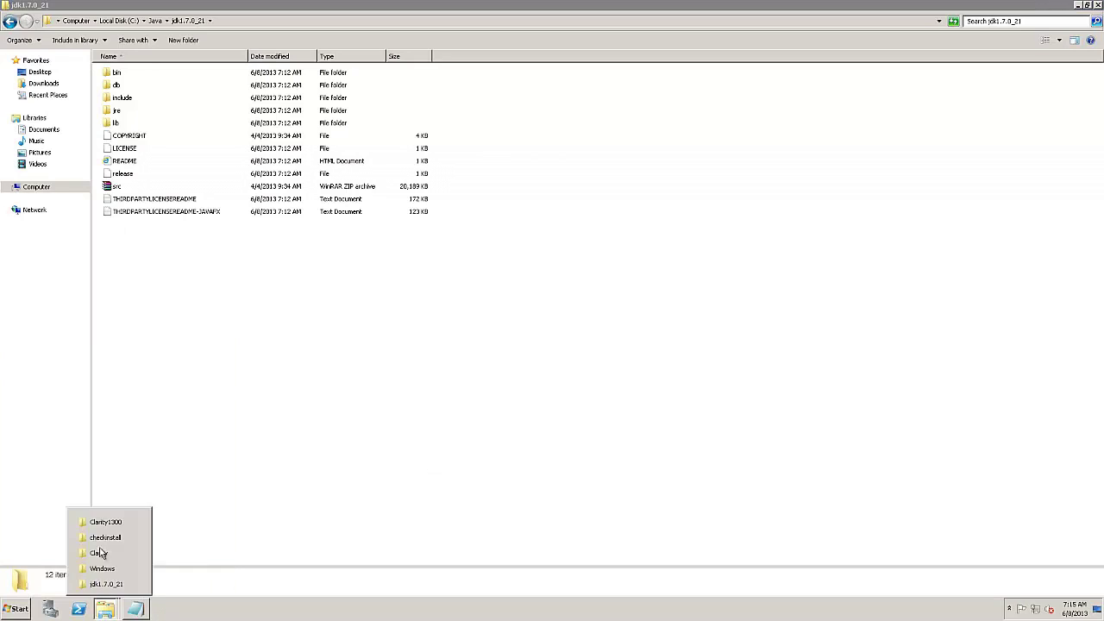
pyautogui.click(105, 522)
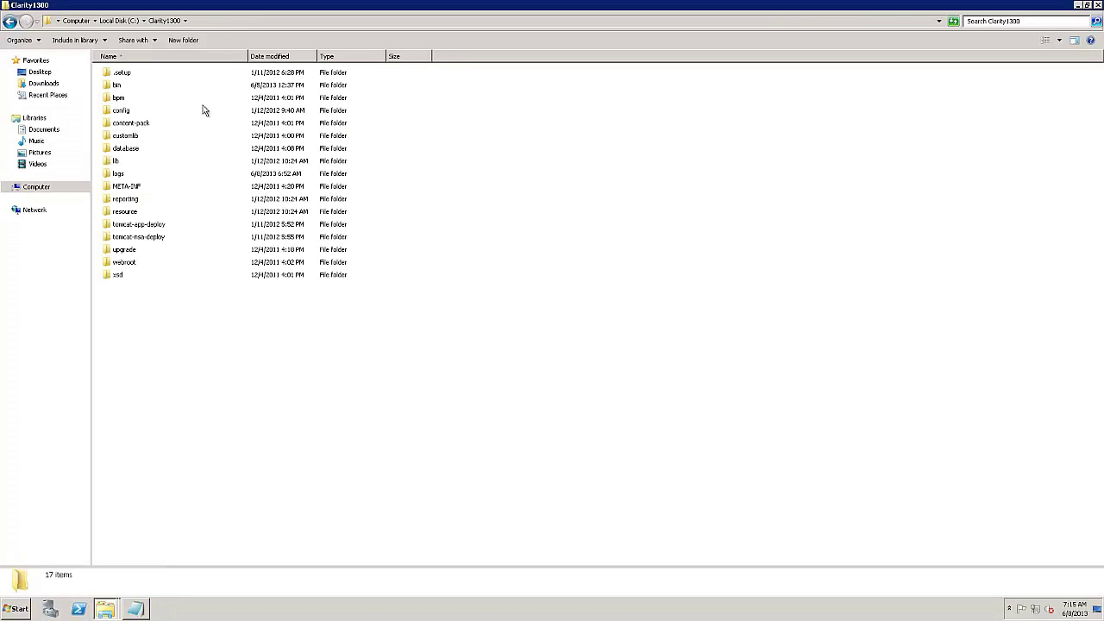
# - In a new Command Prompt, cd into the checkinstall folder and run checkinstall.bat
pyautogui.click(8, 609)
pyautogui.click(52, 344)
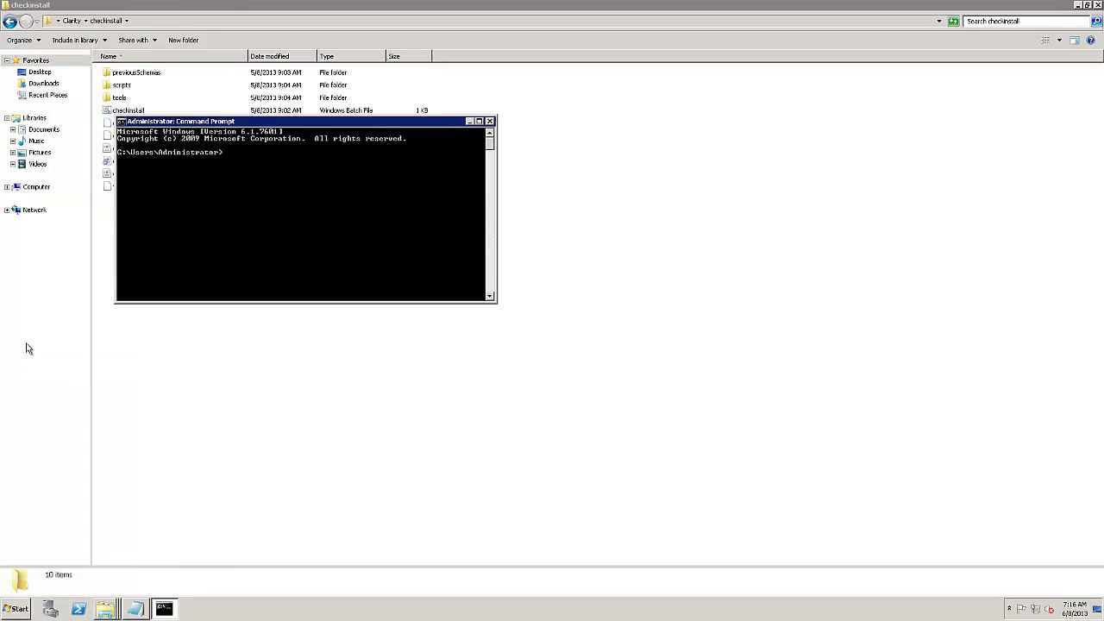
pyautogui.write('cd')
pyautogui.rightClick(170, 219)
pyautogui.click(186, 246)
pyautogui.press('Return')
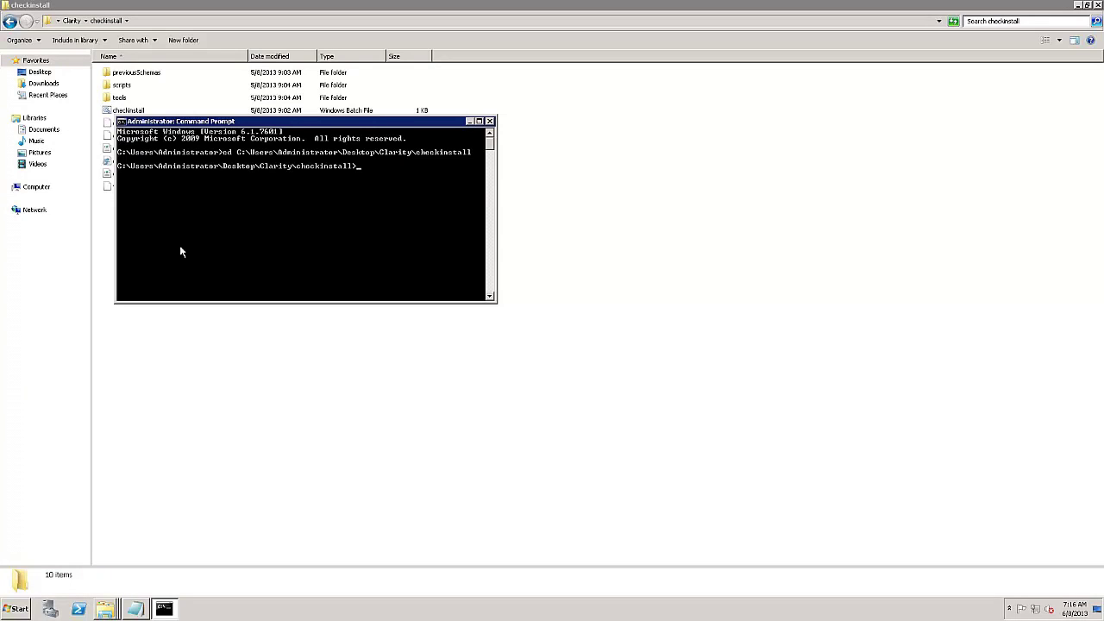
pyautogui.write('checkinstall.bat')
pyautogui.press('Return')
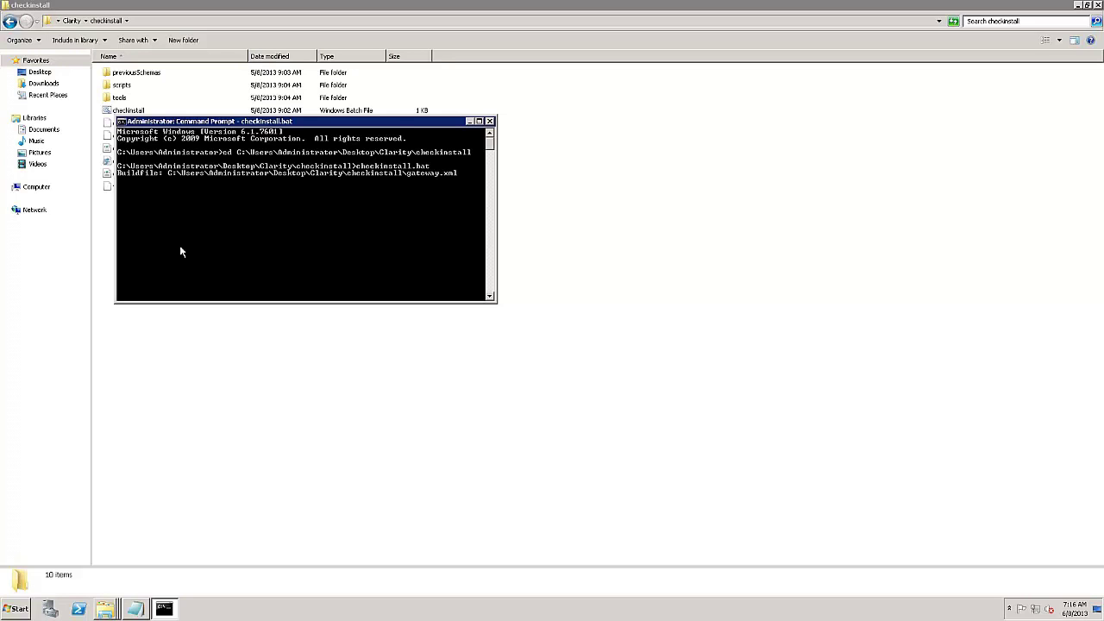
# - Copy the C:\Clarity1300 folder path and paste it as the Clarity home directory
pyautogui.rightClick(104, 611)
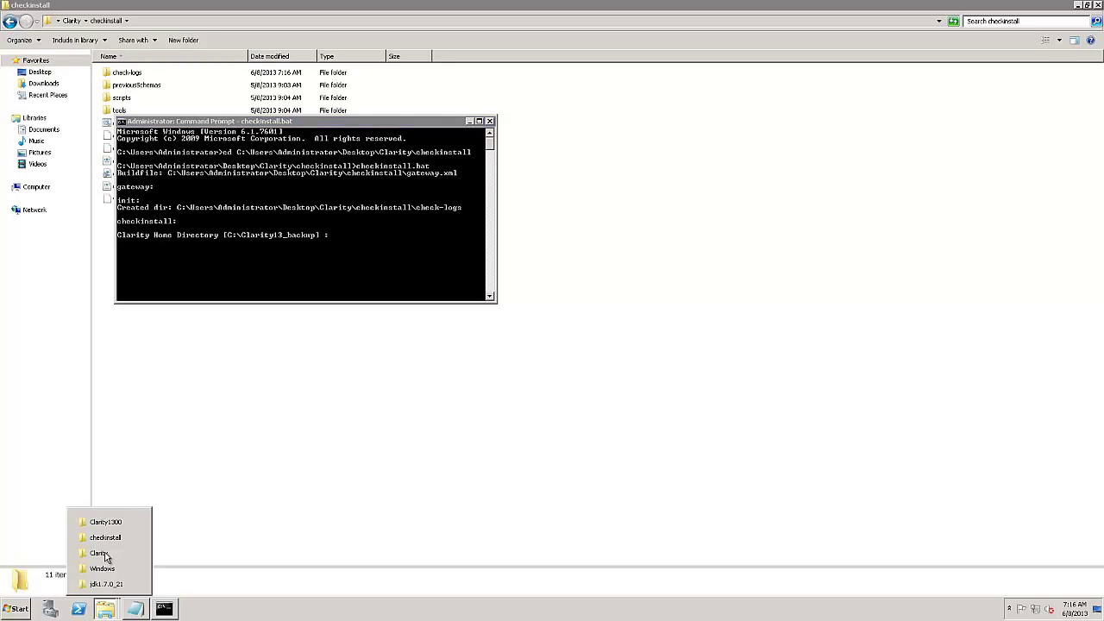
pyautogui.click(105, 522)
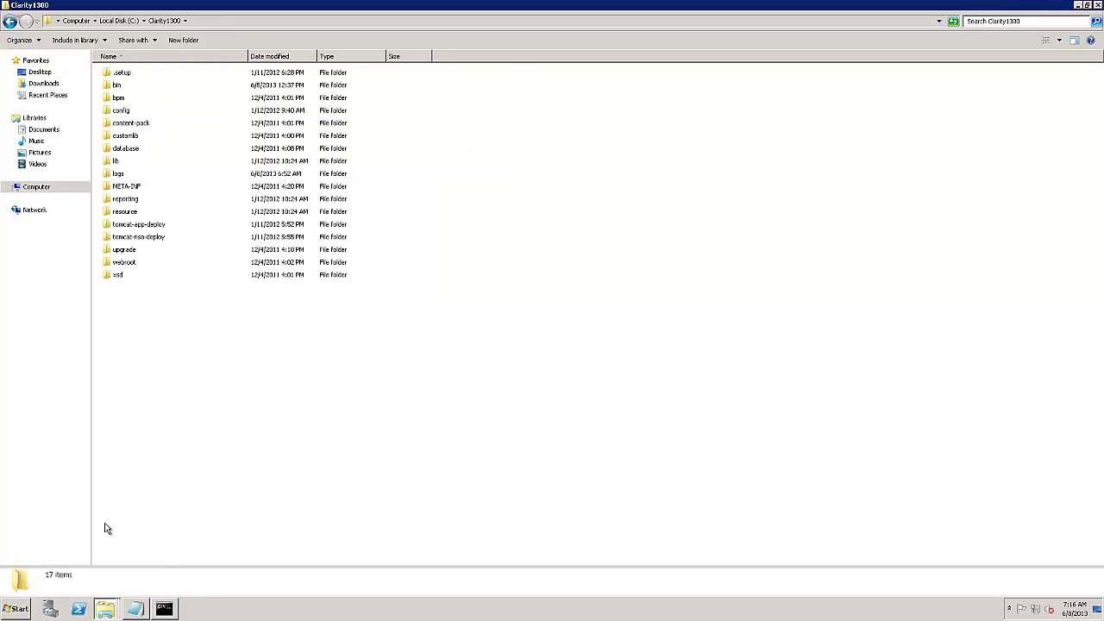
pyautogui.click(229, 21)
pyautogui.press('super+c')
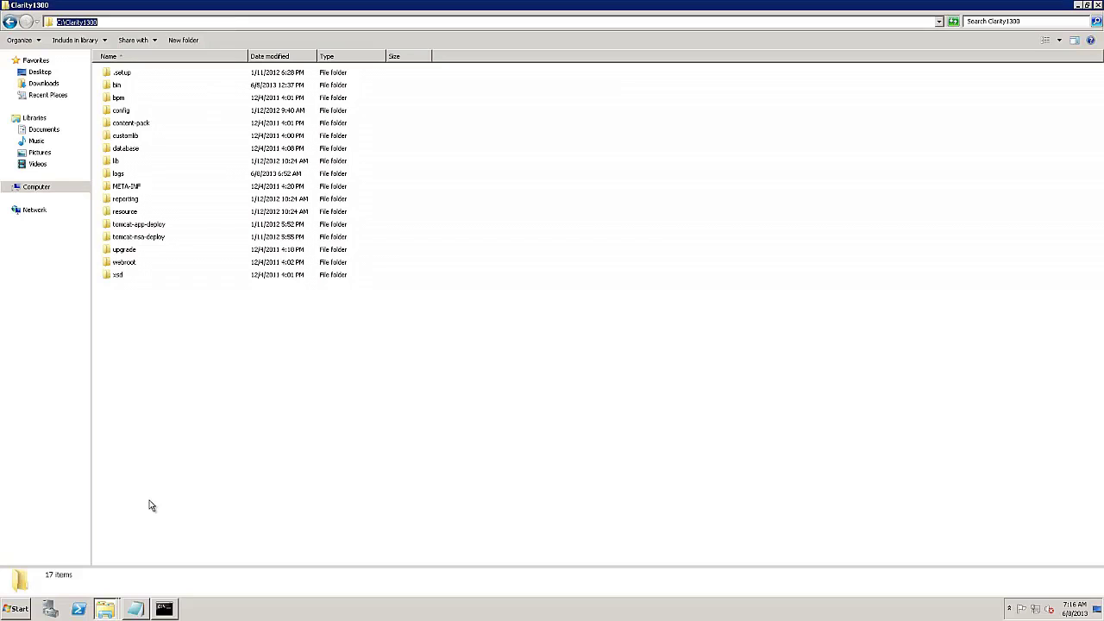
pyautogui.click(165, 609)
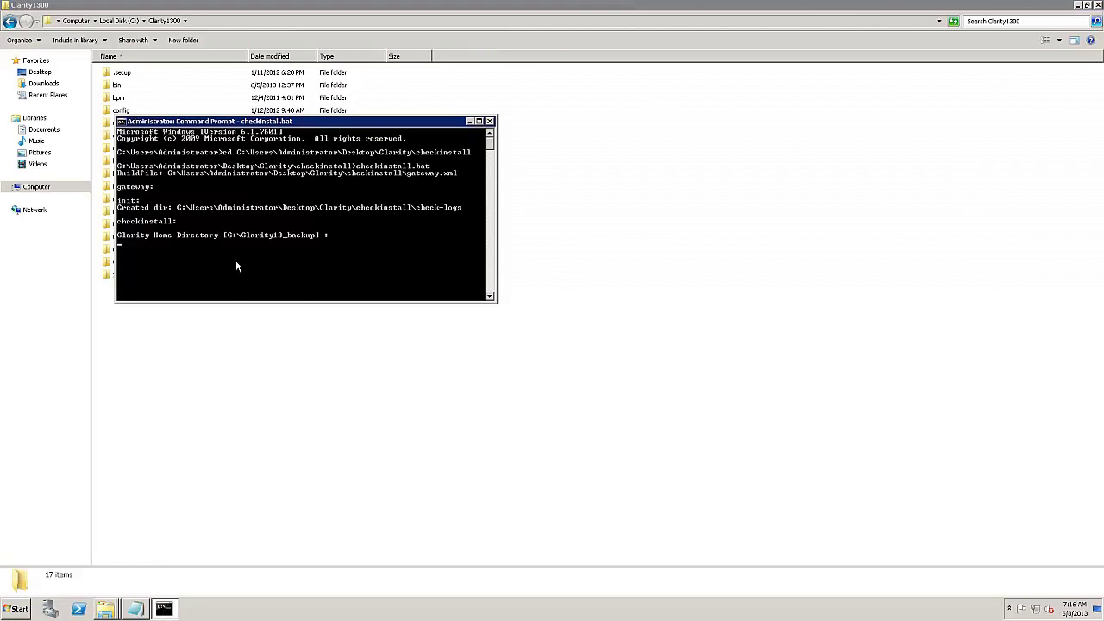
pyautogui.rightClick(236, 262)
pyautogui.click(253, 287)
pyautogui.press('Return')
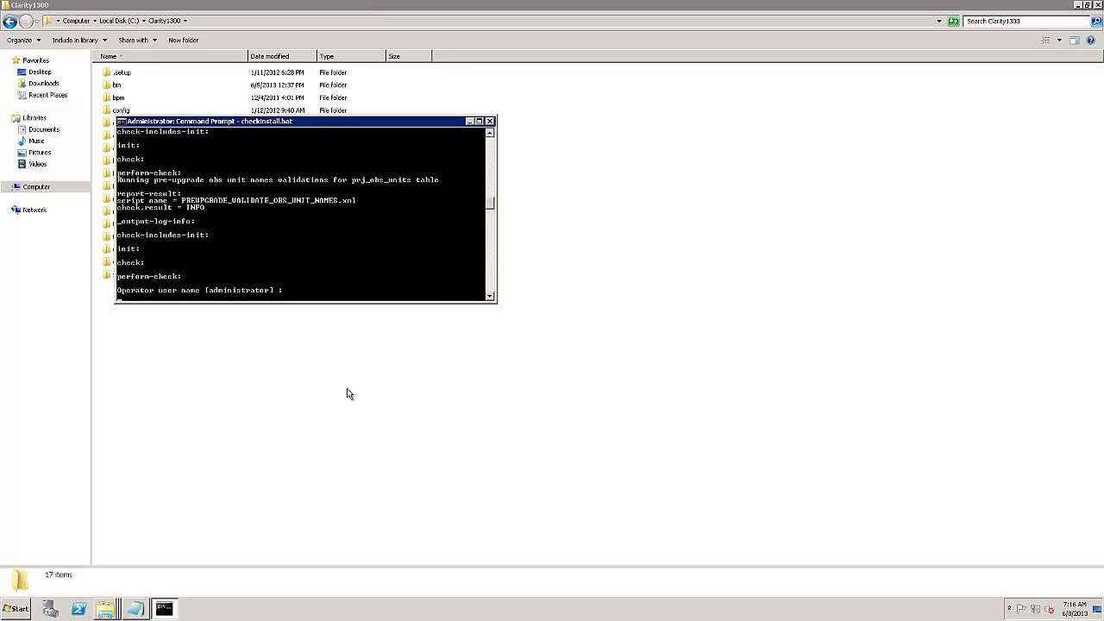
# - Enter administrator as operator user name, the operator e-mail, then answer y, true, y
pyautogui.write('dministrator')
pyautogui.press('Return')
pyautogui.write('admin@')
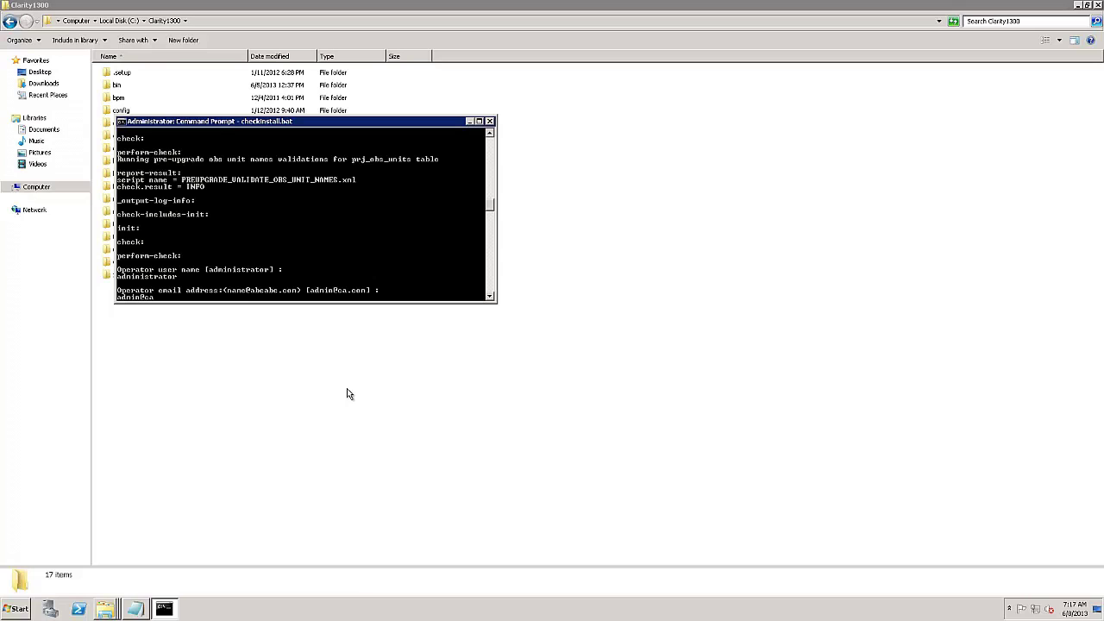
pyautogui.press('Return')
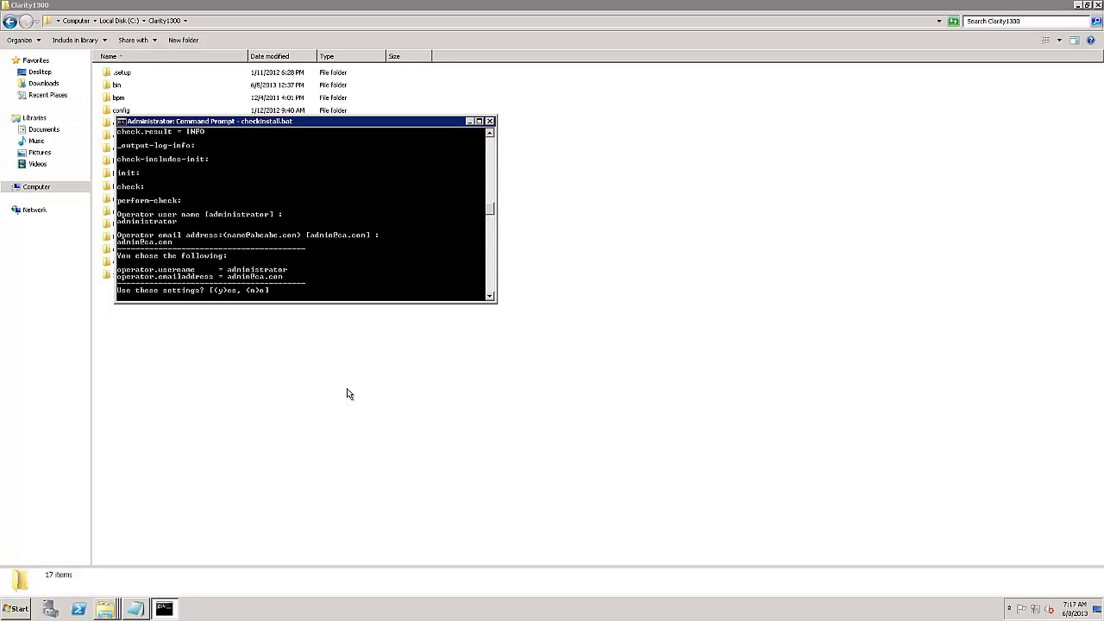
pyautogui.write('y')
pyautogui.press('Return')
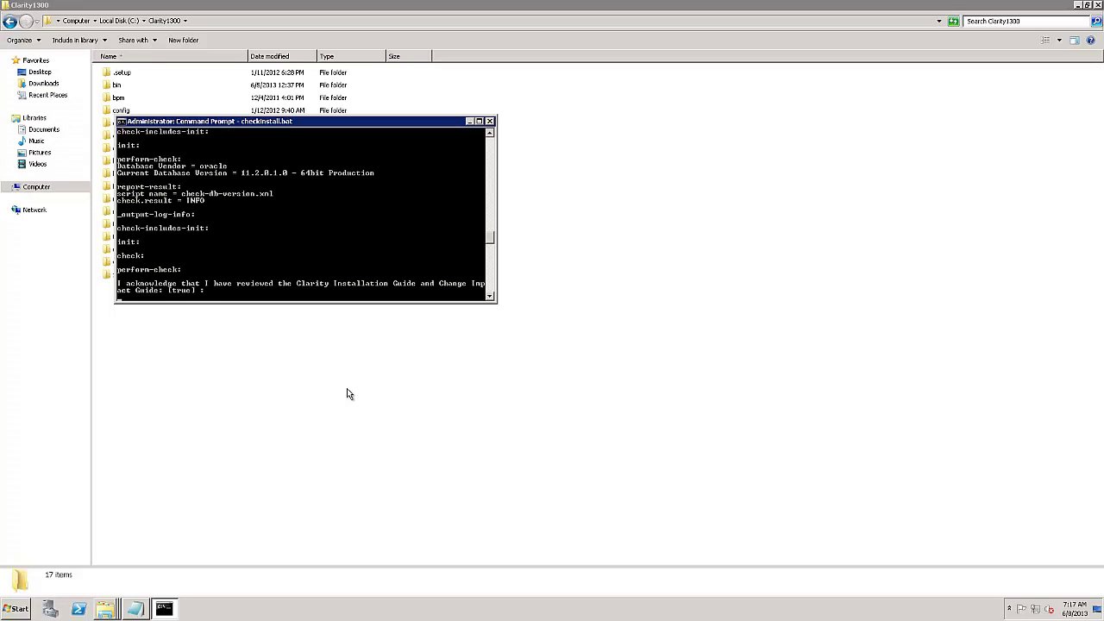
pyautogui.write('rue')
pyautogui.press('Return')
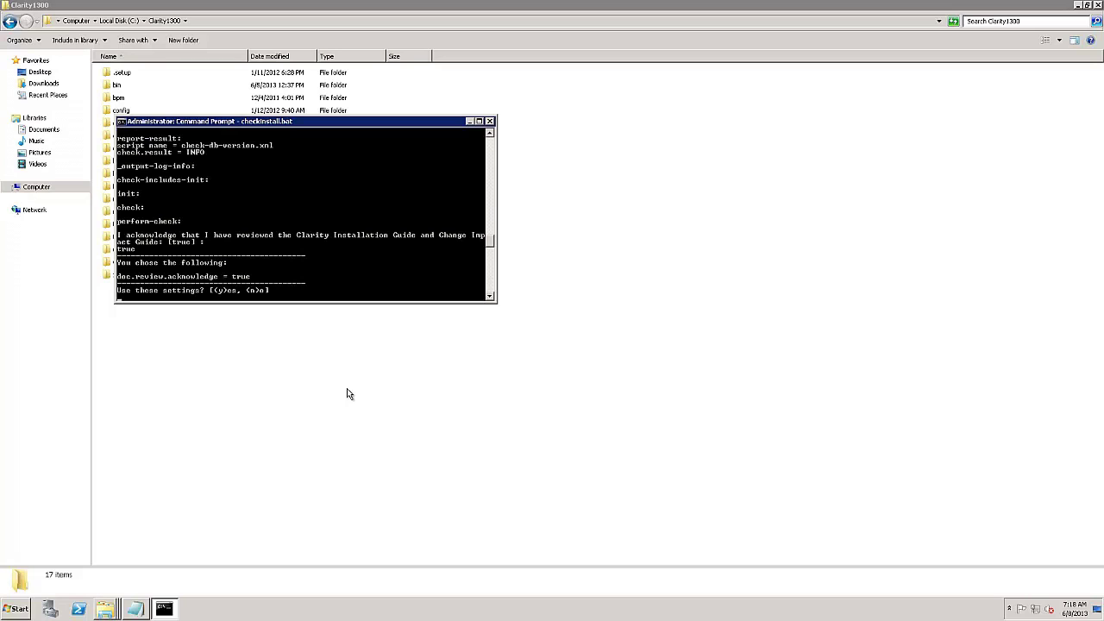
pyautogui.write('y')
pyautogui.press('Return')
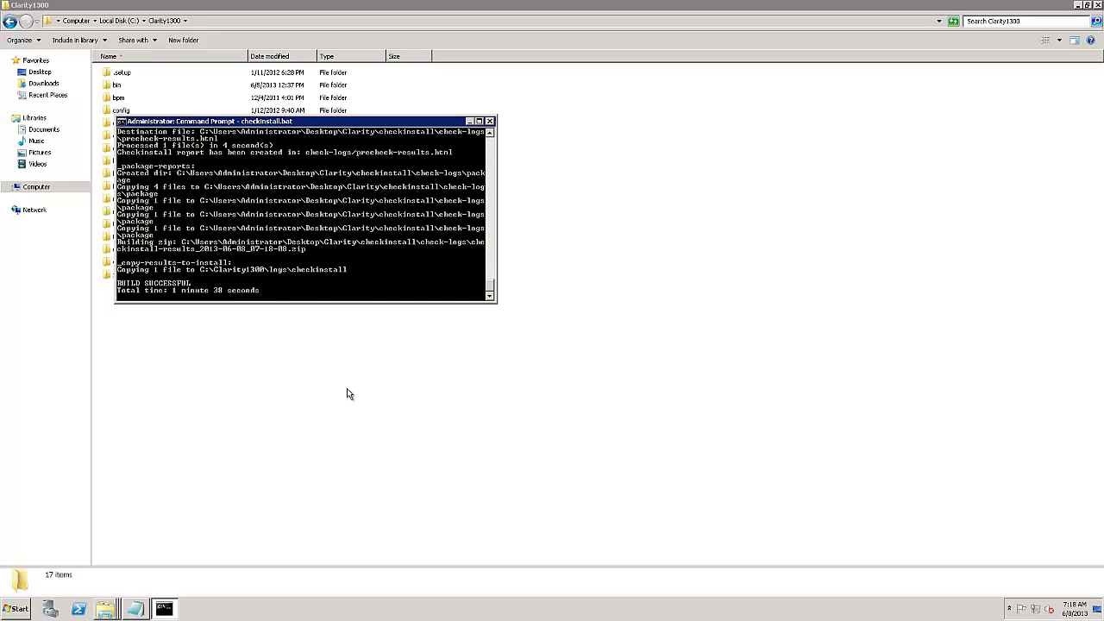
# - Close the console and open precheck-results.html from checkinstall\check-logs
pyautogui.click(489, 121)
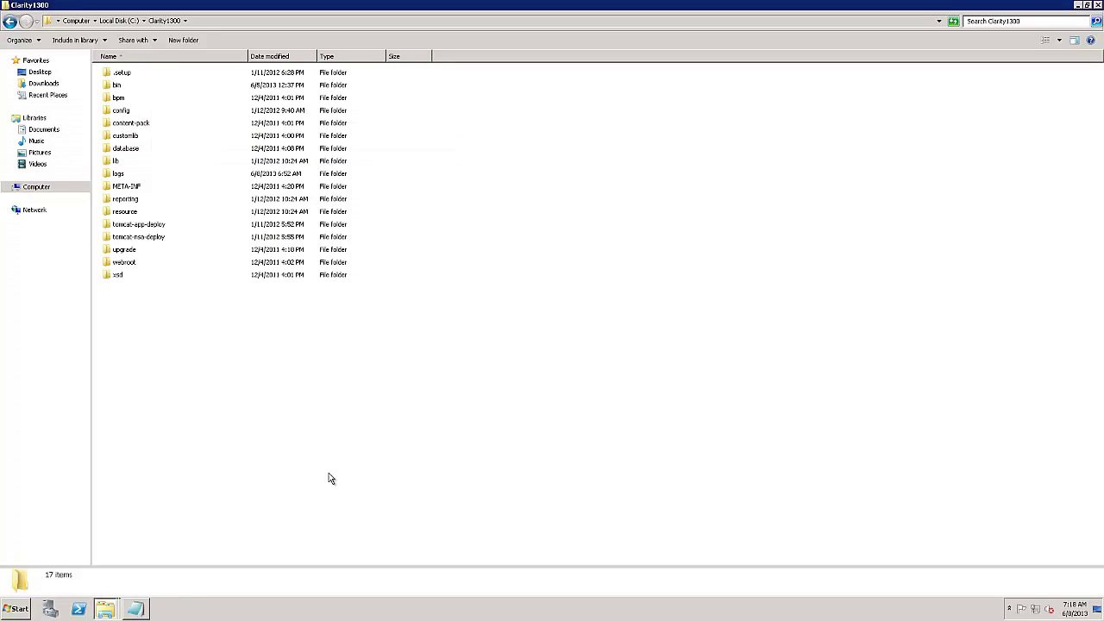
pyautogui.click(107, 609)
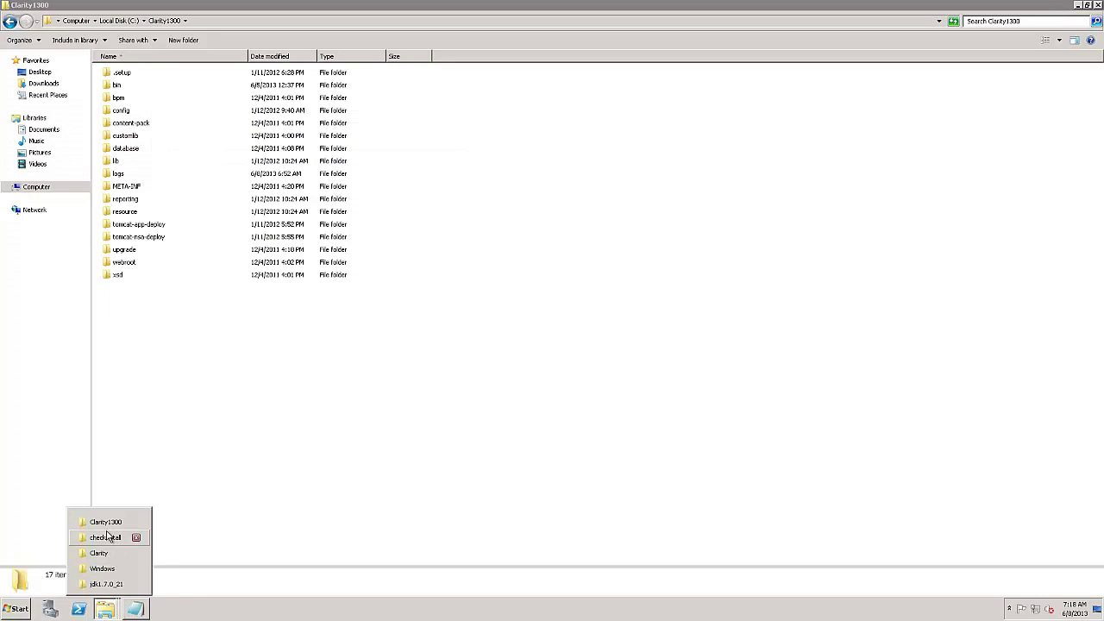
pyautogui.click(105, 537)
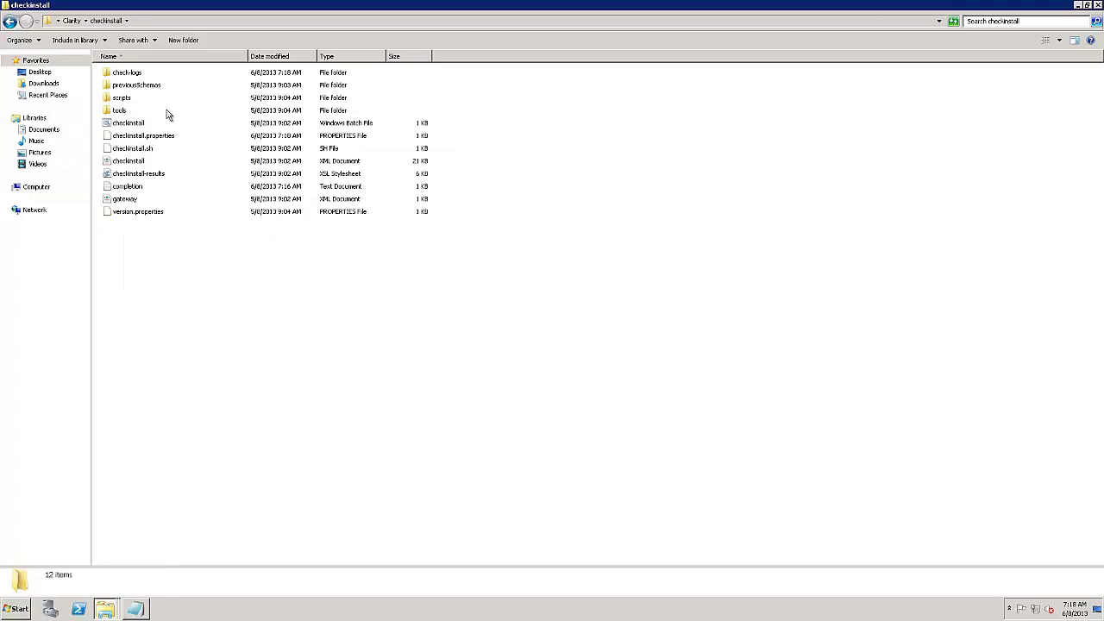
pyautogui.click(133, 74)
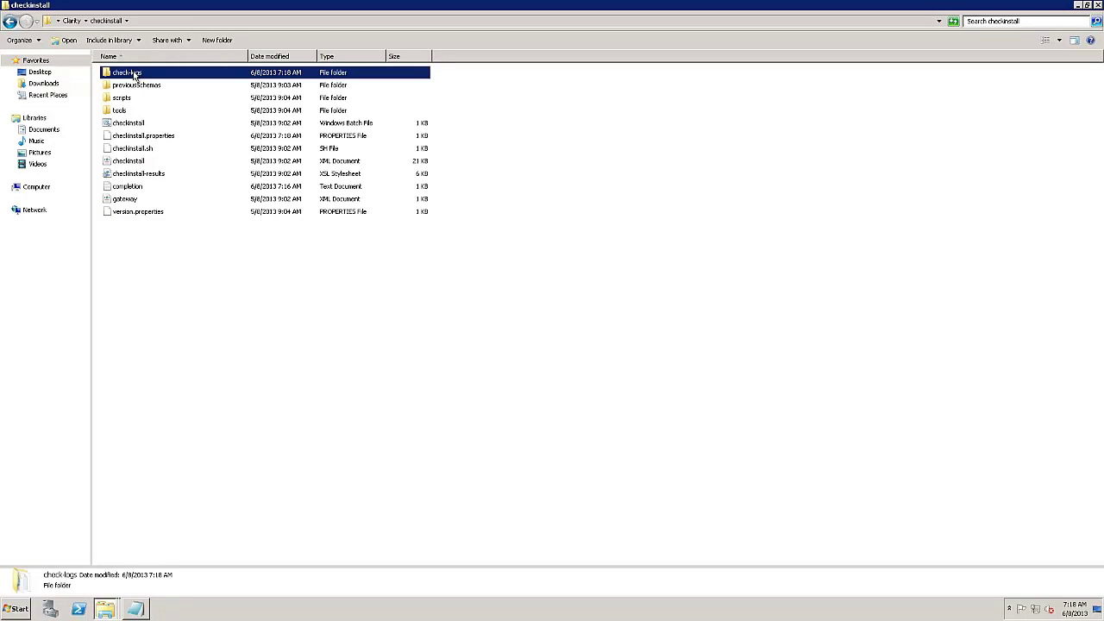
pyautogui.doubleClick(133, 74)
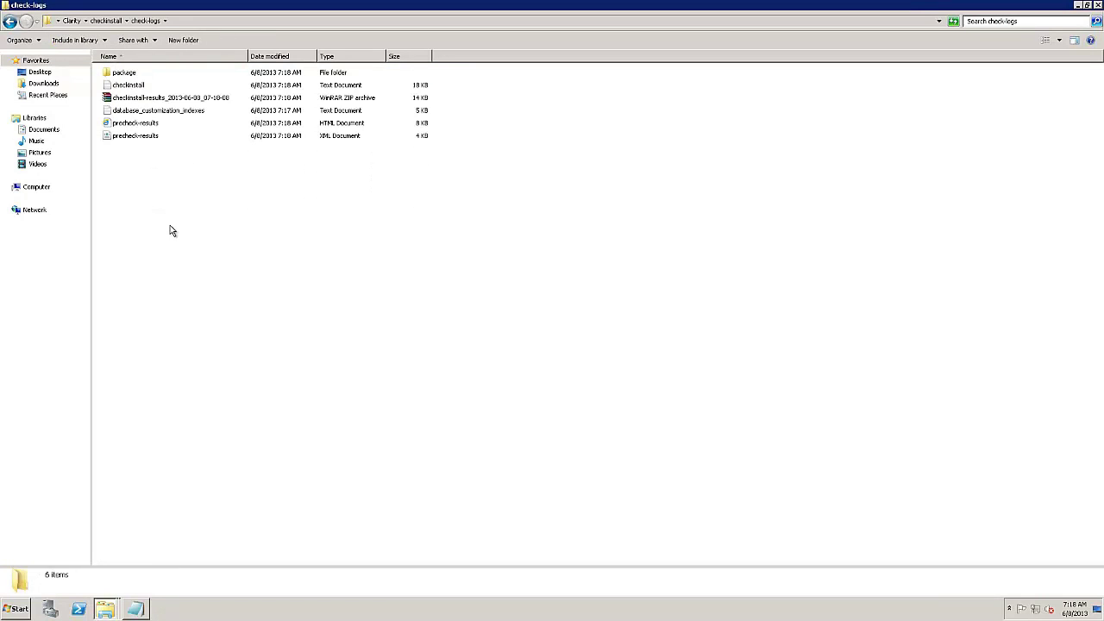
pyautogui.click(140, 125)
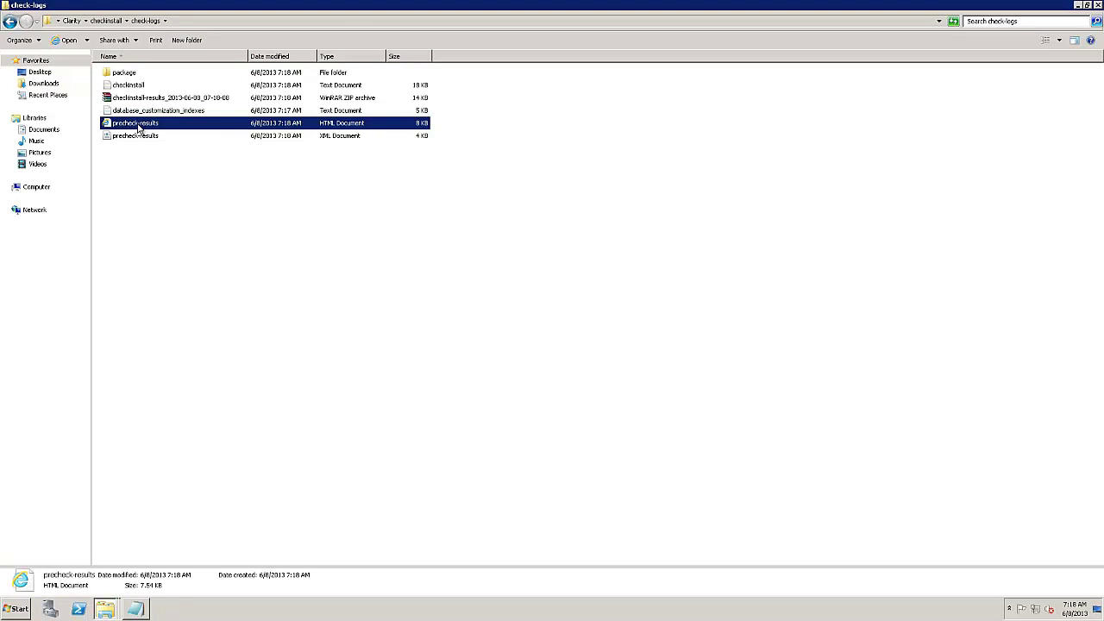
pyautogui.doubleClick(138, 126)
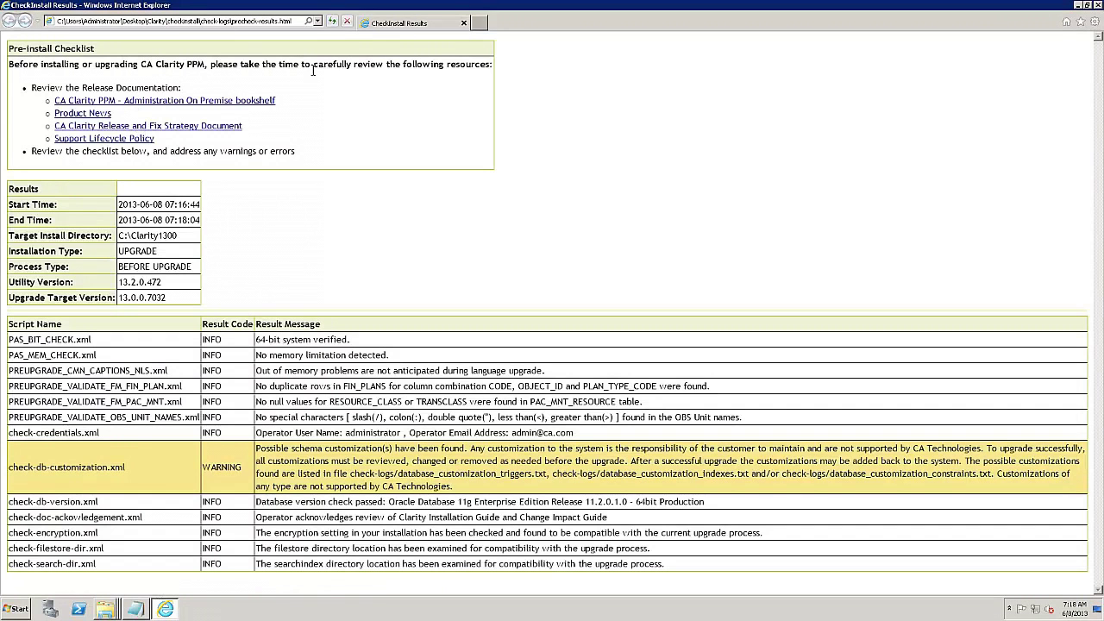
pyautogui.doubleClick(132, 251)
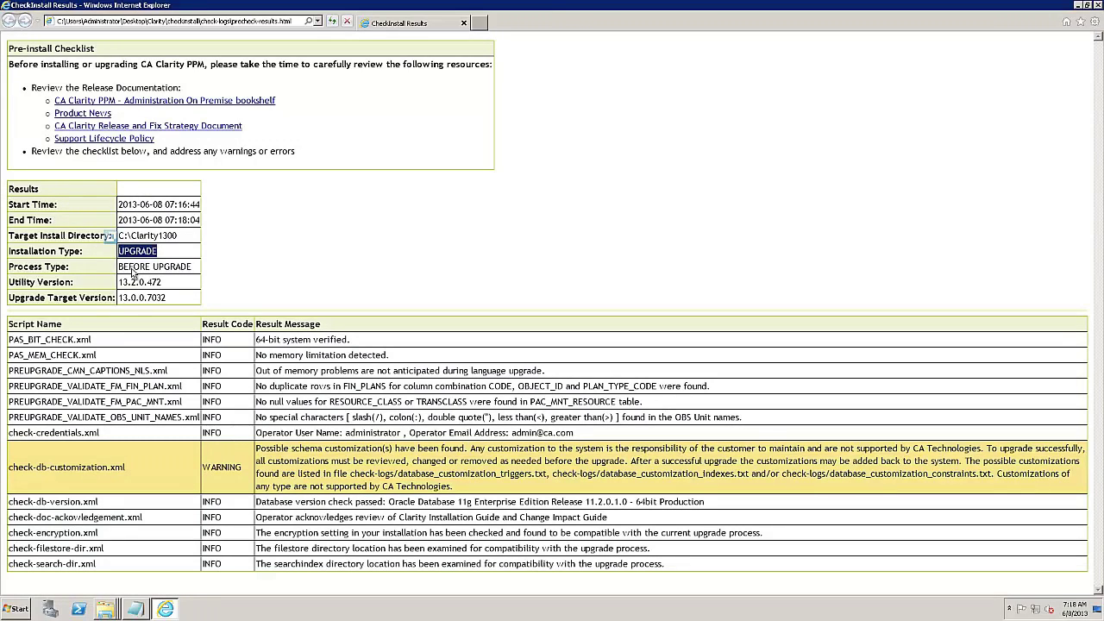
pyautogui.doubleClick(134, 269)
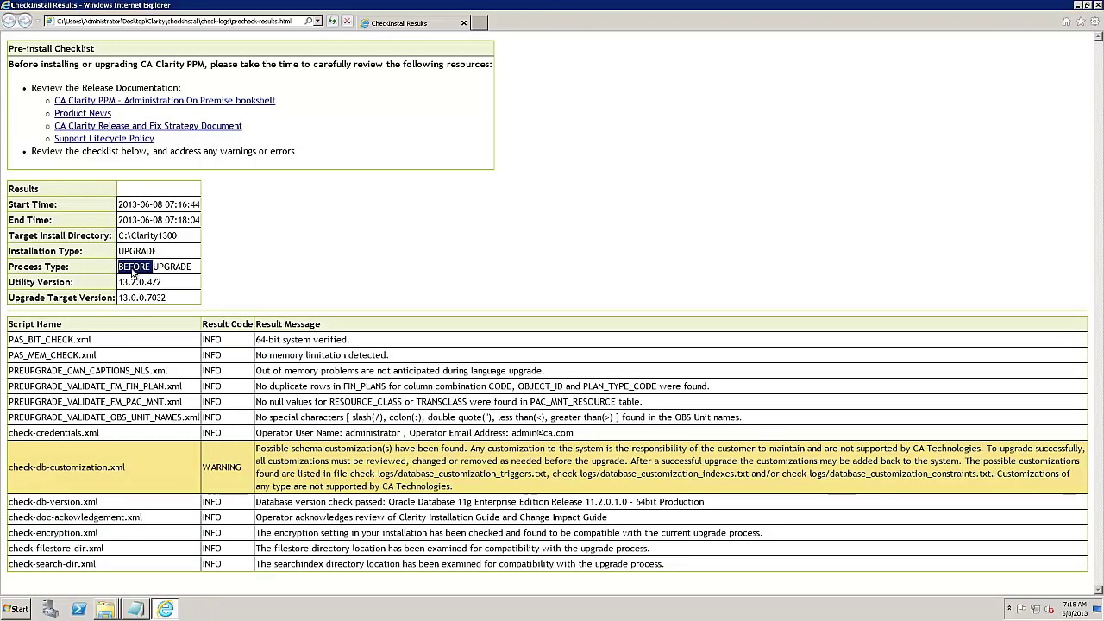
pyautogui.click(168, 289)
pyautogui.moveTo(165, 285); pyautogui.dragTo(128, 302)
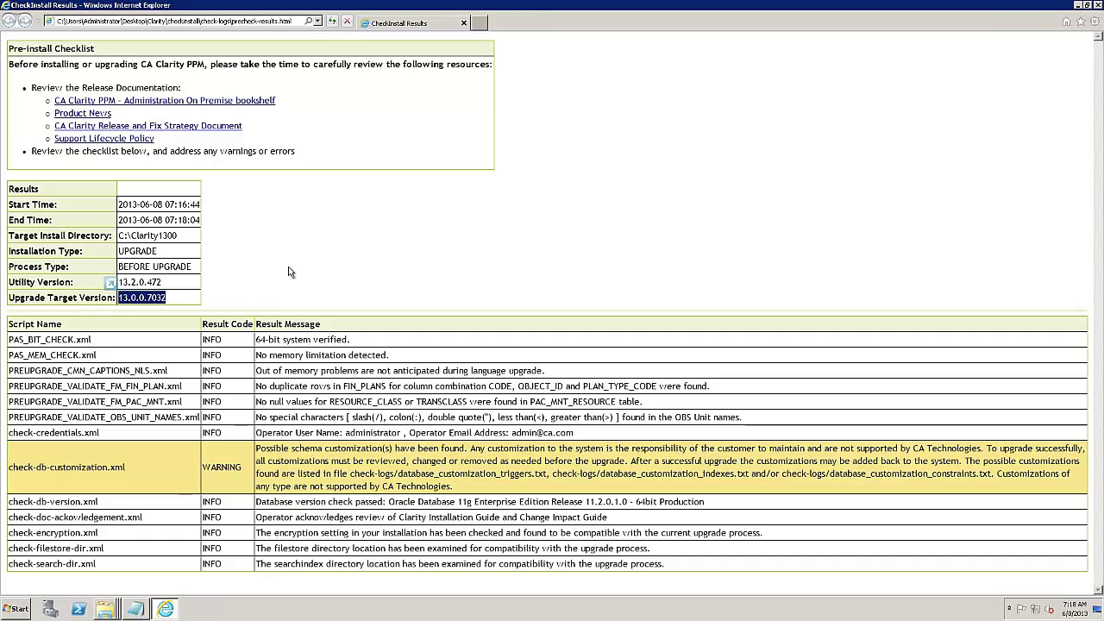
pyautogui.click(292, 273)
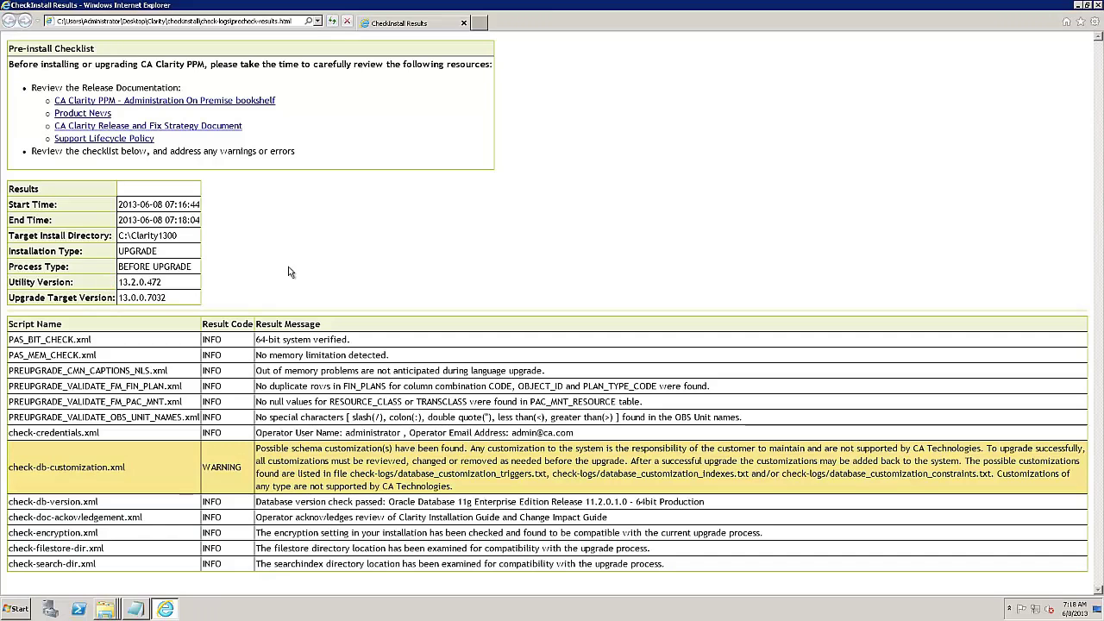
pyautogui.tripleClick(350, 433)
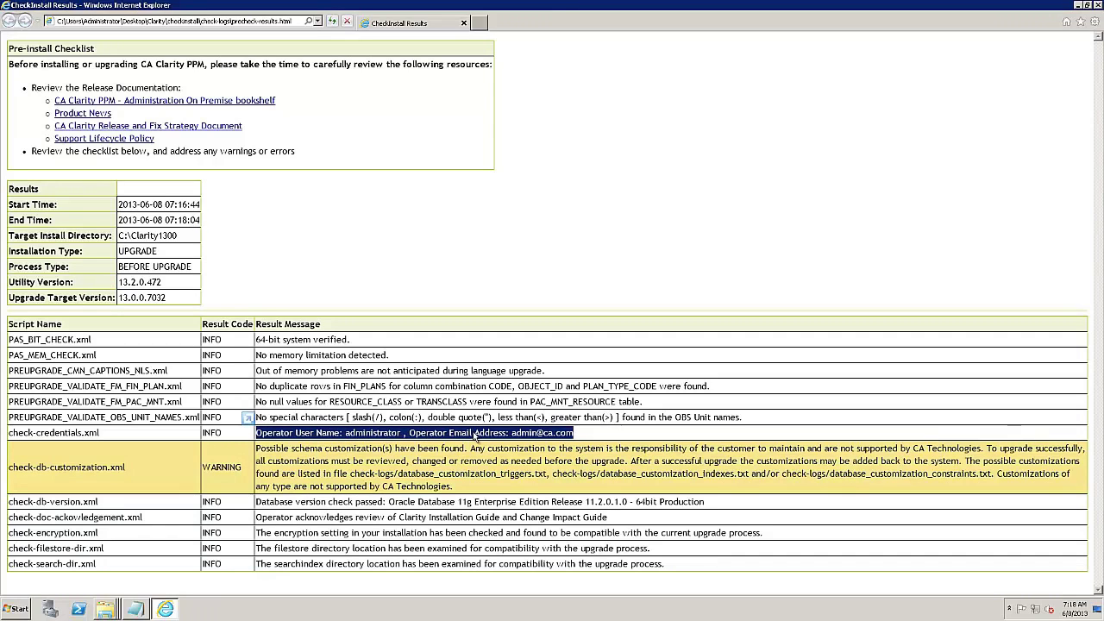
pyautogui.tripleClick(369, 503)
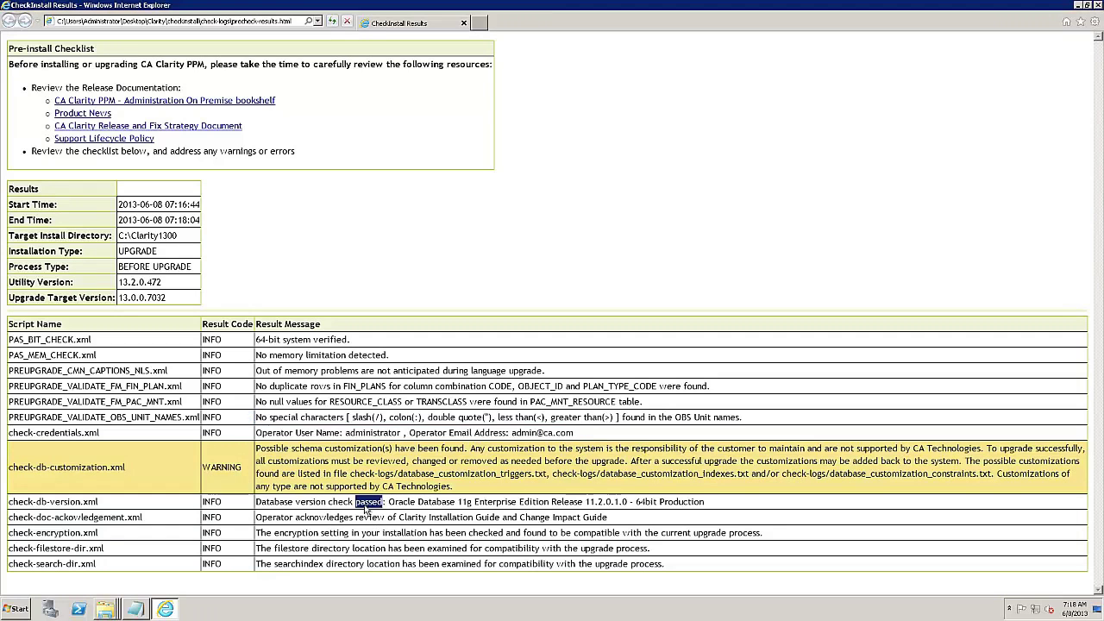
pyautogui.tripleClick(336, 461)
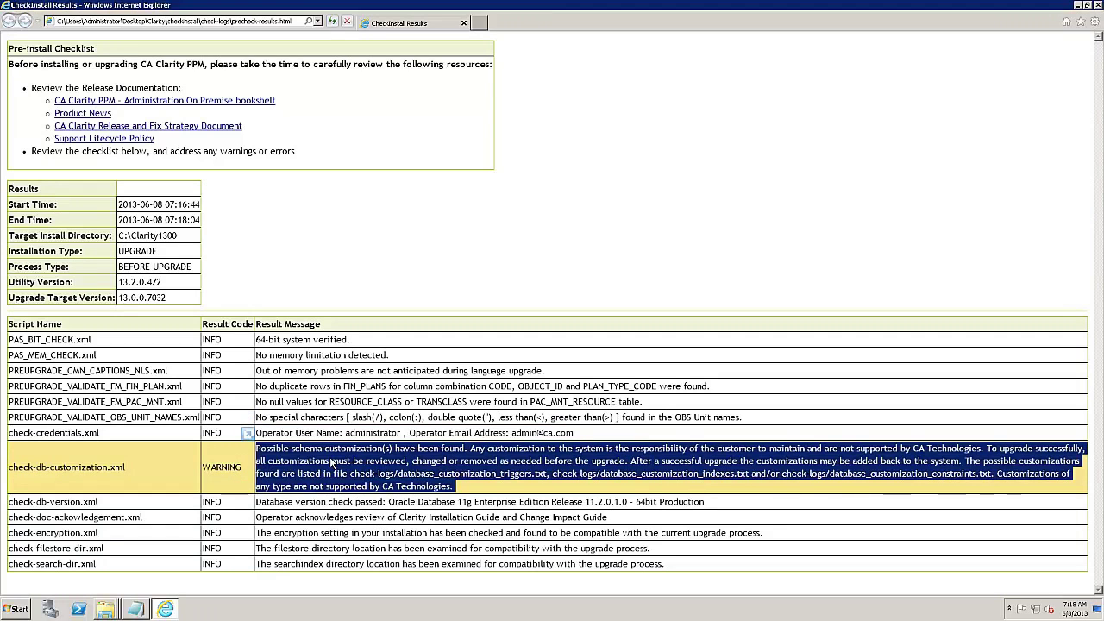
pyautogui.click(470, 491)
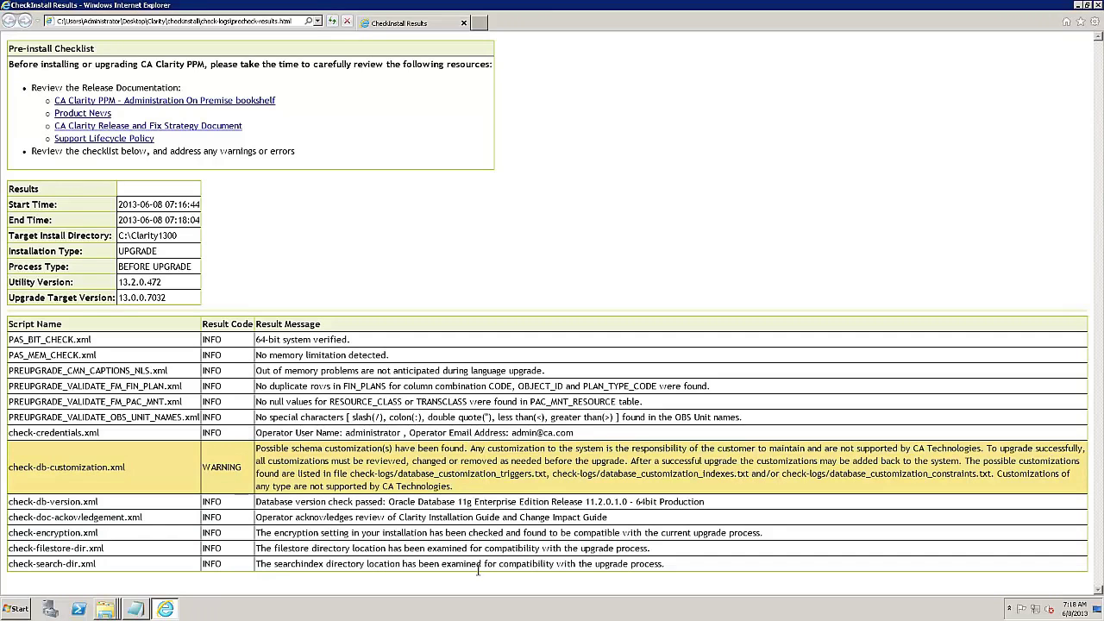